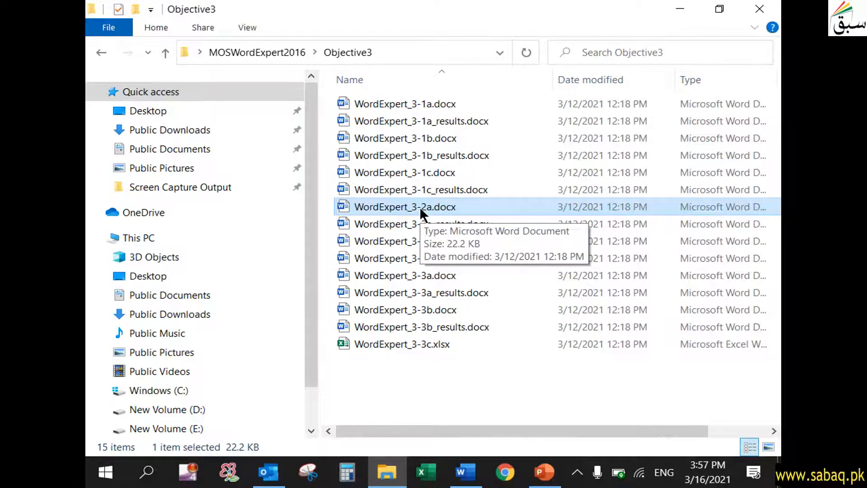
Step: Open the WordExpert_3-2a.docx document, then switch to the PowerPoint slide show to read Task 1 of Project 1
{"action": "double_click", "coordinate": [430, 208]}
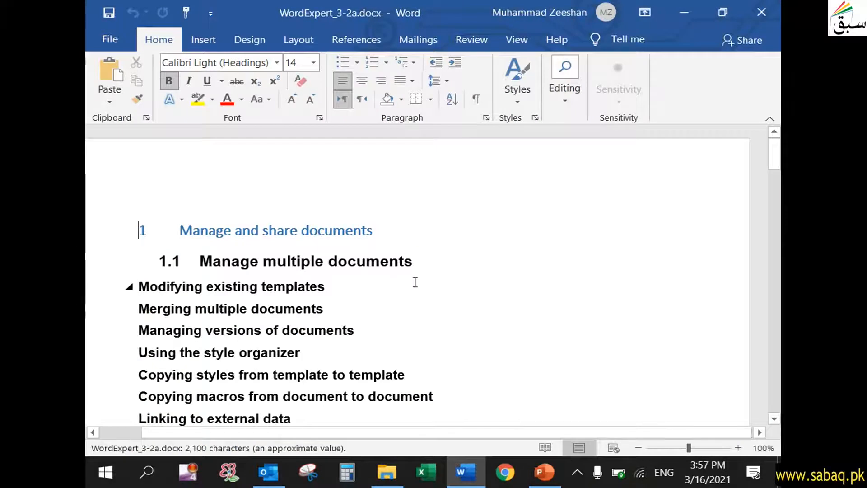
{"action": "scroll", "coordinate": [405, 312], "scroll_direction": "down", "scroll_amount": 3}
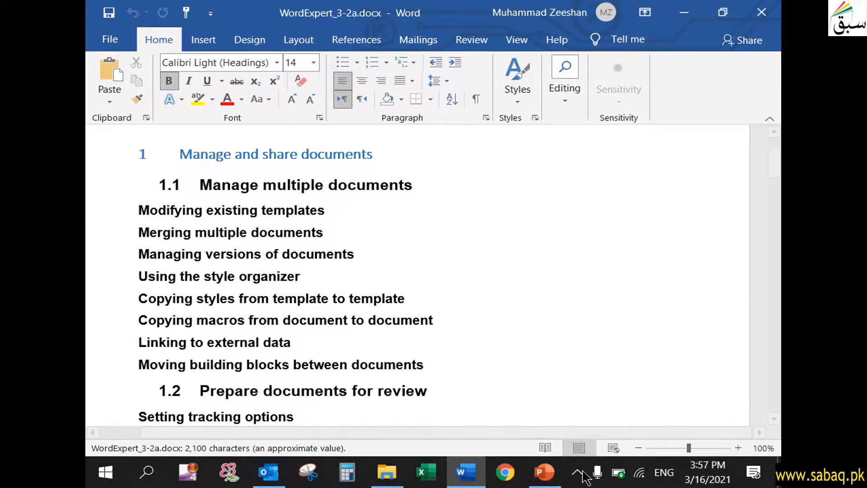
{"action": "left_click", "coordinate": [544, 472]}
{"action": "left_click", "coordinate": [523, 377]}
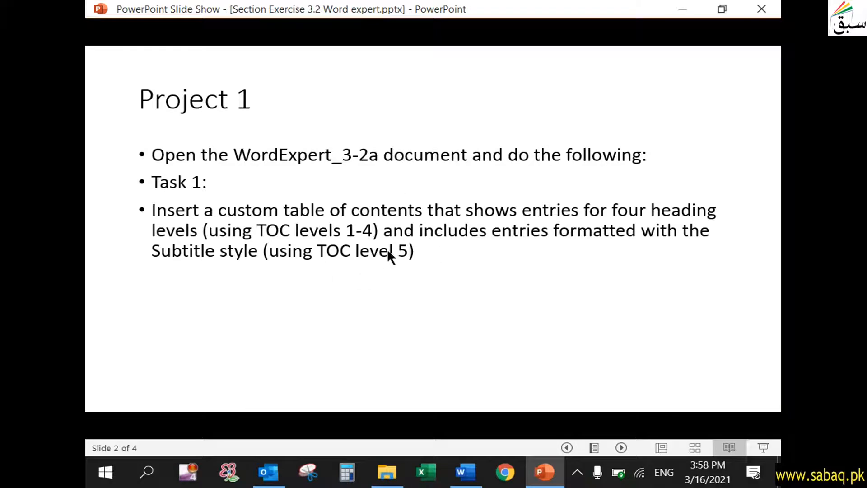
Step: Return to the Word document and check the styles of the headings "Manage and share documents" and "Manage multiple documents"
{"action": "left_click", "coordinate": [465, 472]}
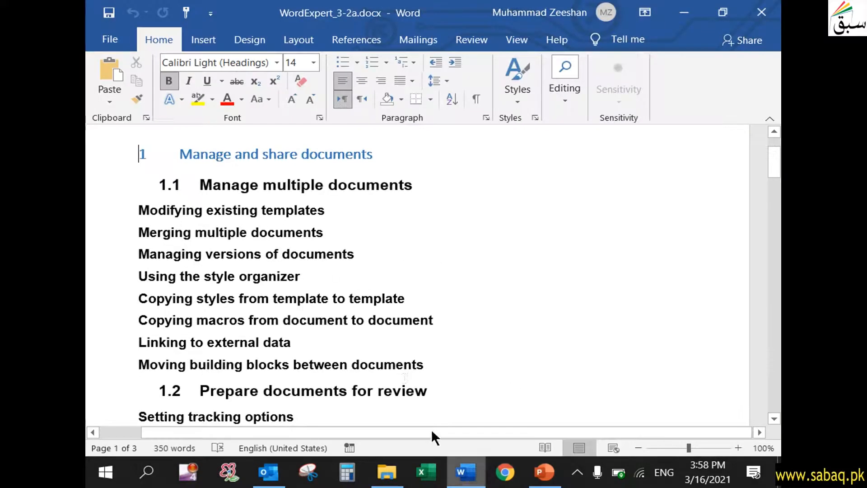
{"action": "scroll", "coordinate": [416, 345], "scroll_direction": "up", "scroll_amount": 2}
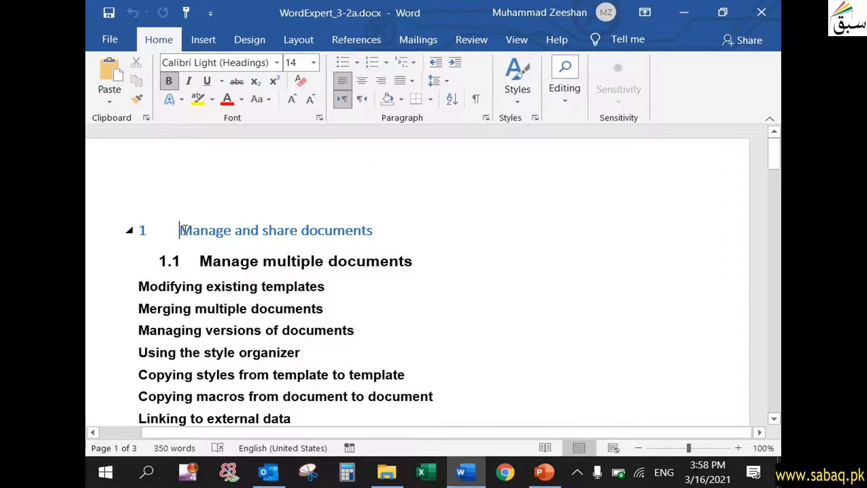
{"action": "left_click", "coordinate": [522, 93]}
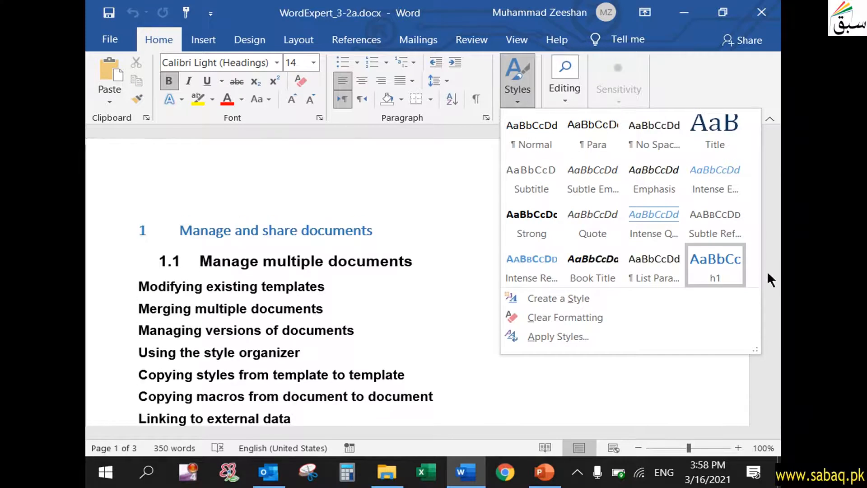
{"action": "left_click", "coordinate": [242, 261]}
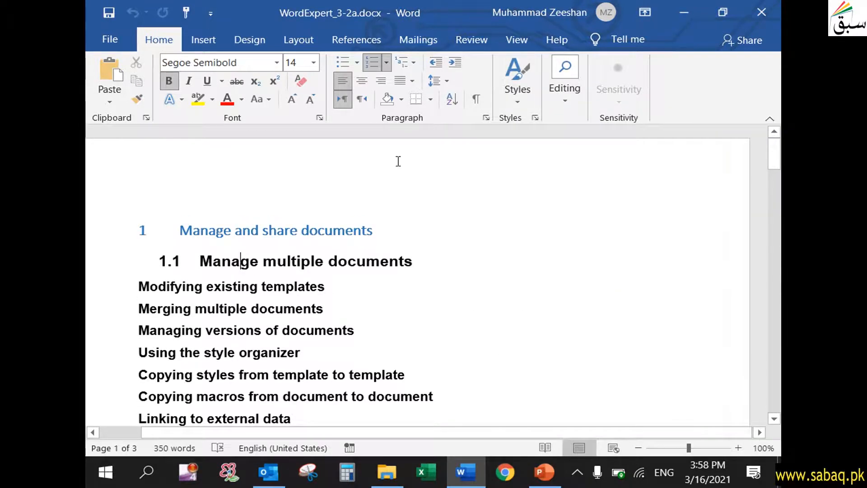
{"action": "left_click", "coordinate": [520, 100]}
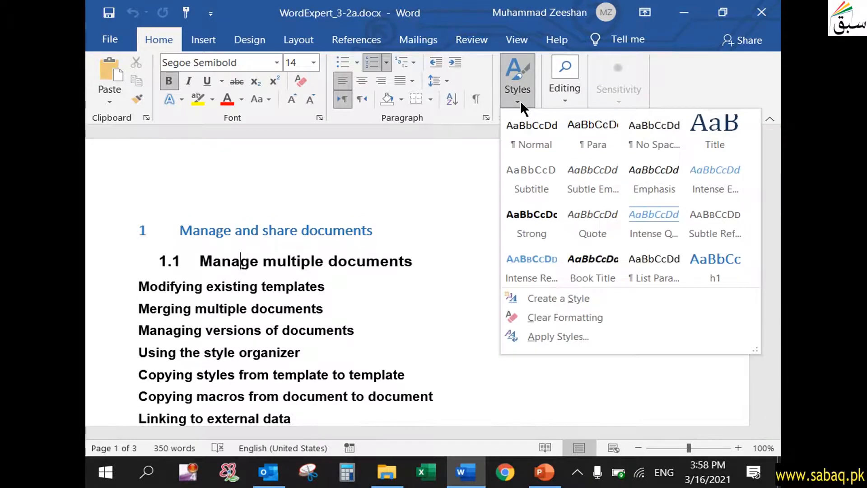
{"action": "left_click", "coordinate": [286, 287]}
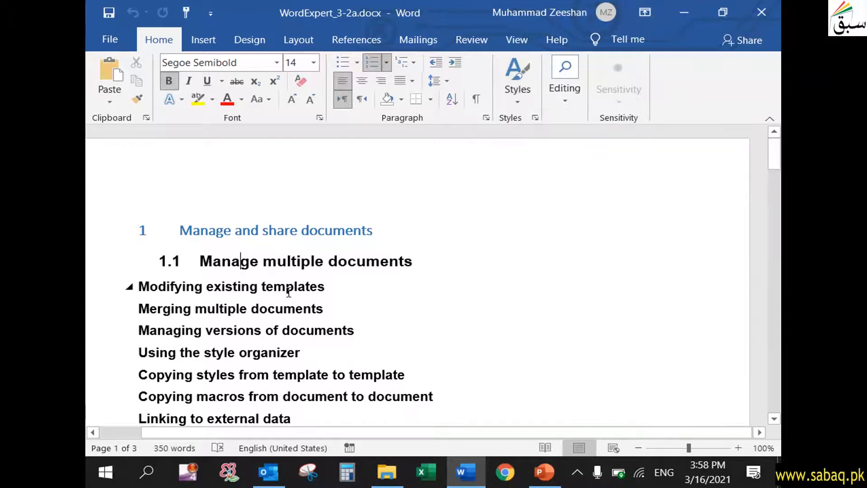
Step: Check the styles of the headings "Design advanced documents" and "Apply advanced formatting"
{"action": "scroll", "coordinate": [272, 332], "scroll_direction": "down", "scroll_amount": 6}
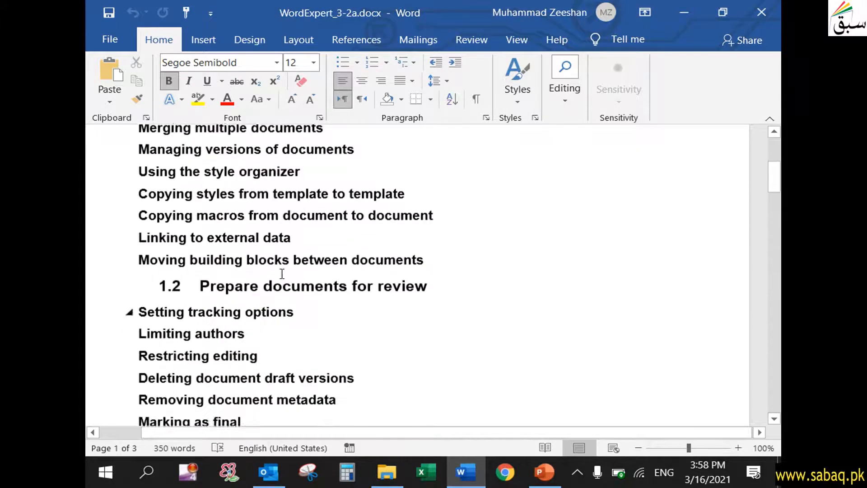
{"action": "scroll", "coordinate": [282, 273], "scroll_direction": "down", "scroll_amount": 3}
{"action": "left_click", "coordinate": [186, 218]}
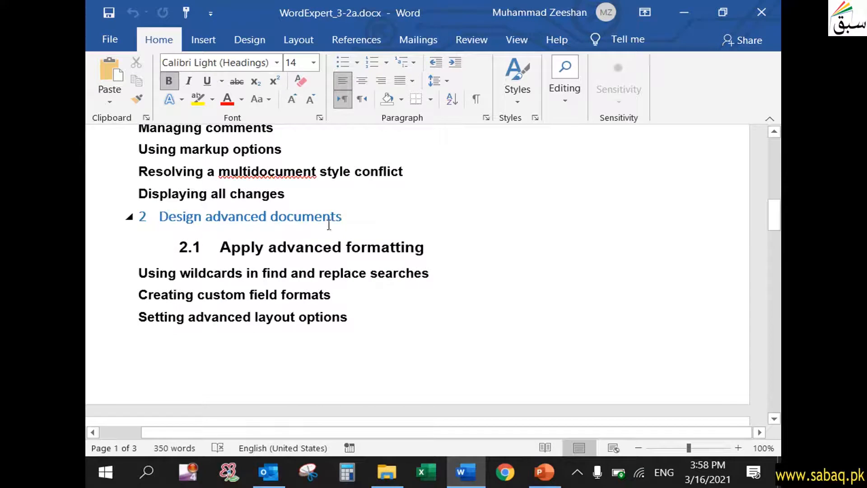
{"action": "left_click", "coordinate": [514, 97]}
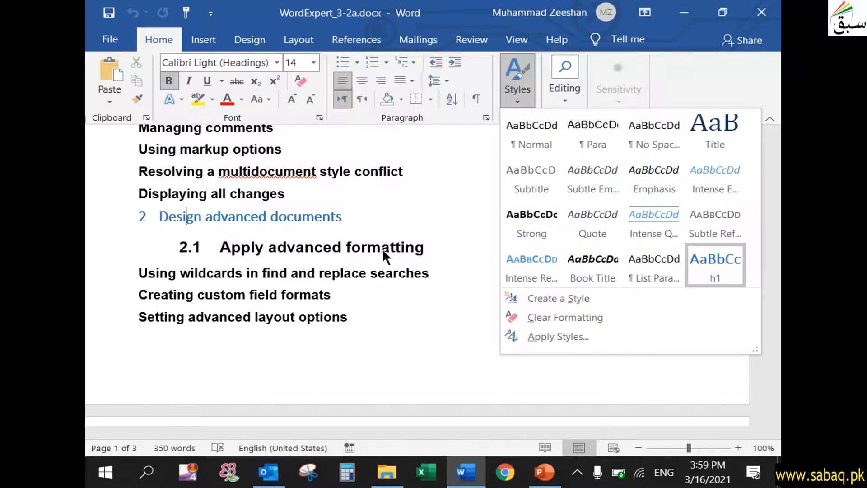
{"action": "left_click", "coordinate": [382, 248]}
{"action": "left_click", "coordinate": [381, 248]}
{"action": "left_click", "coordinate": [530, 100]}
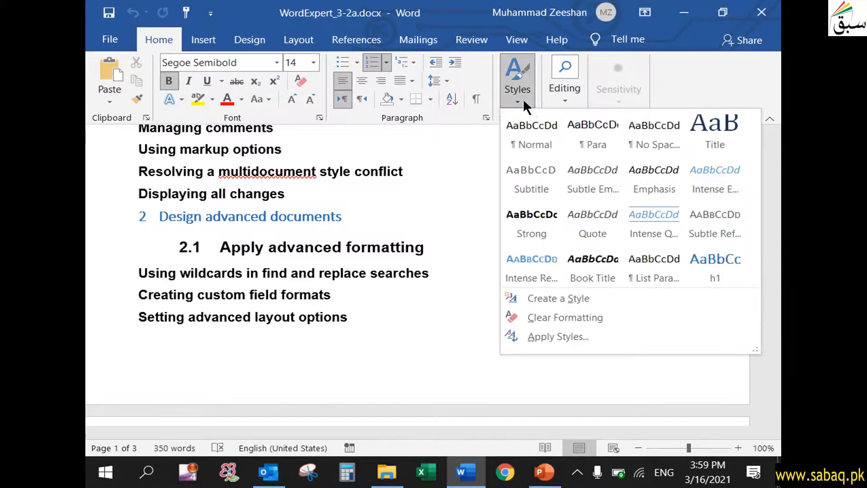
{"action": "left_click", "coordinate": [367, 223]}
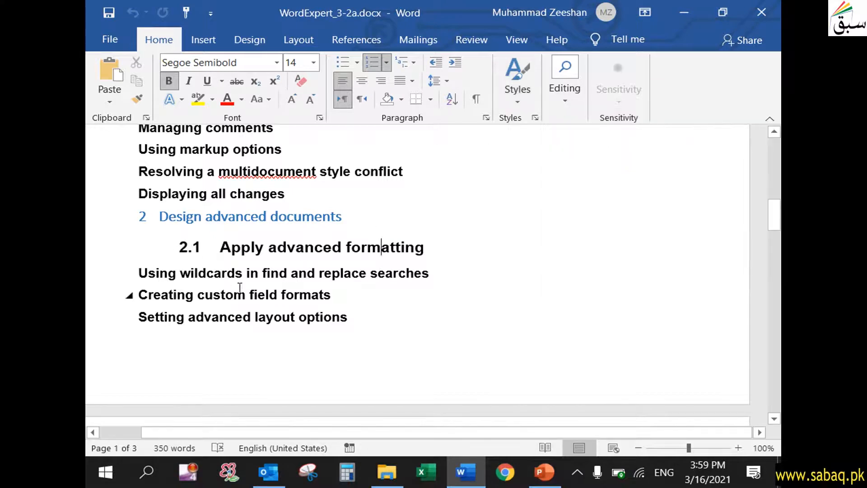
Step: Review the heading structure through the rest of the document and return to its beginning
{"action": "scroll", "coordinate": [243, 290], "scroll_direction": "down", "scroll_amount": 3}
{"action": "scroll", "coordinate": [243, 290], "scroll_direction": "down", "scroll_amount": 13}
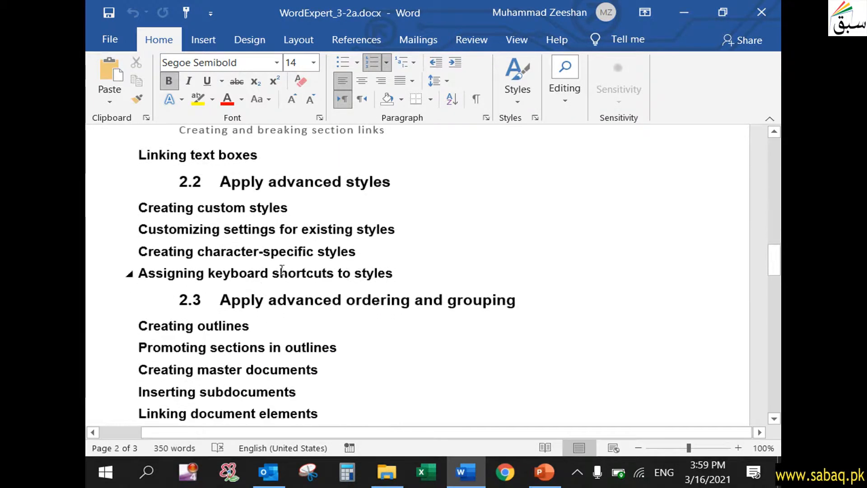
{"action": "scroll", "coordinate": [282, 279], "scroll_direction": "down", "scroll_amount": 17}
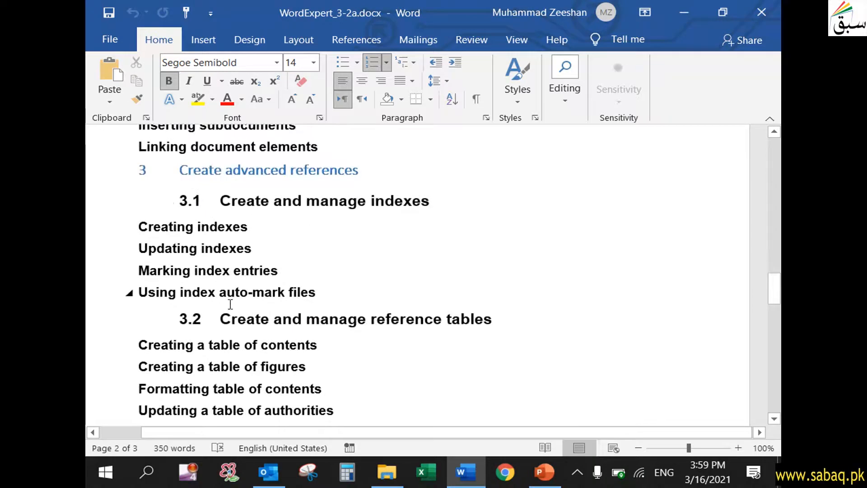
{"action": "scroll", "coordinate": [230, 302], "scroll_direction": "down", "scroll_amount": 20}
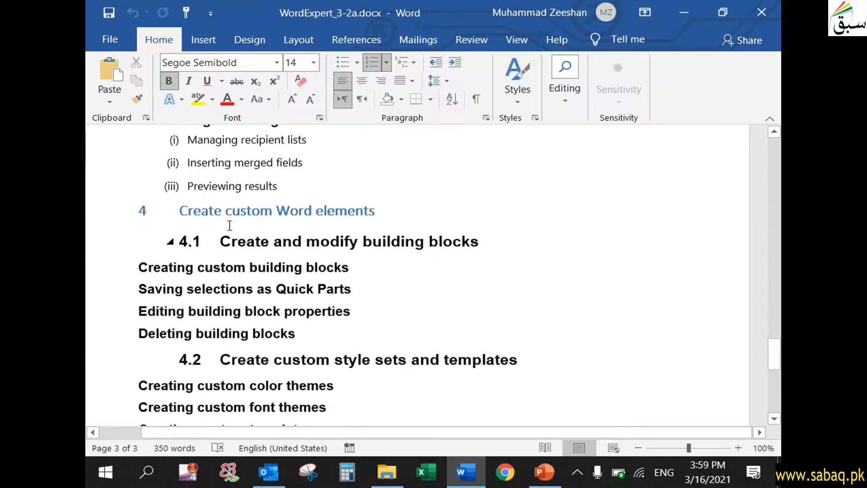
{"action": "scroll", "coordinate": [231, 253], "scroll_direction": "down", "scroll_amount": 8}
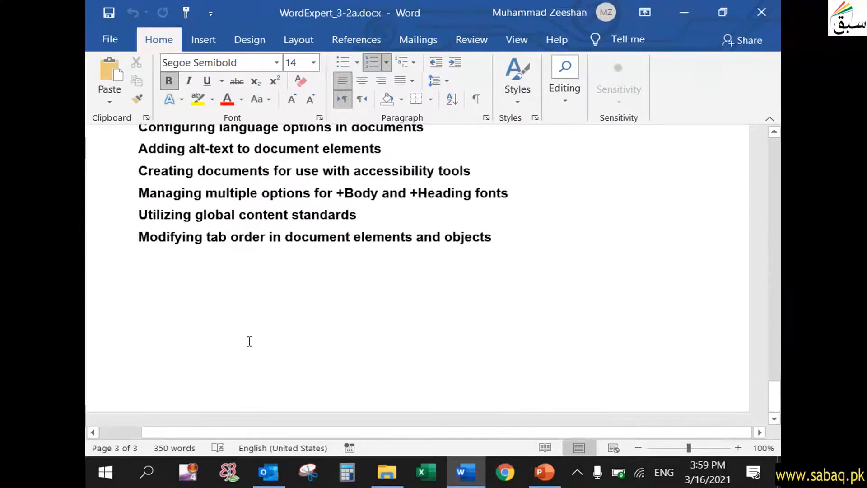
{"action": "scroll", "coordinate": [250, 338], "scroll_direction": "up", "scroll_amount": 6}
{"action": "scroll", "coordinate": [251, 332], "scroll_direction": "up", "scroll_amount": 20}
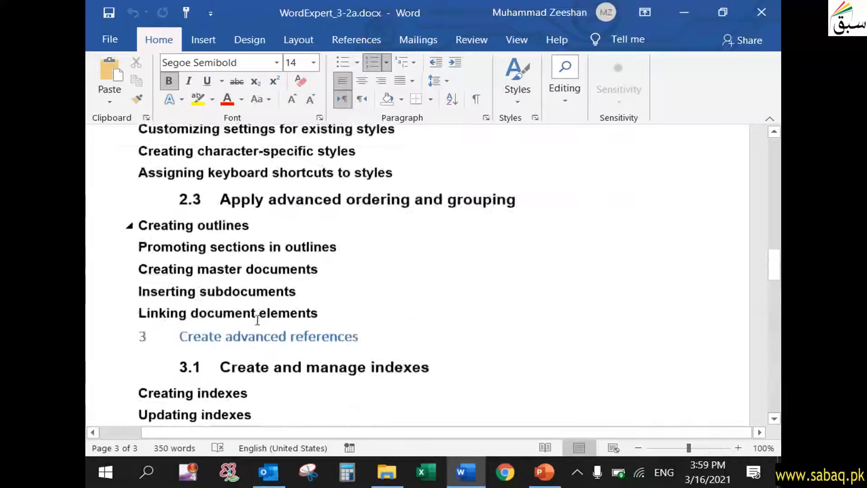
{"action": "scroll", "coordinate": [257, 320], "scroll_direction": "up", "scroll_amount": 20}
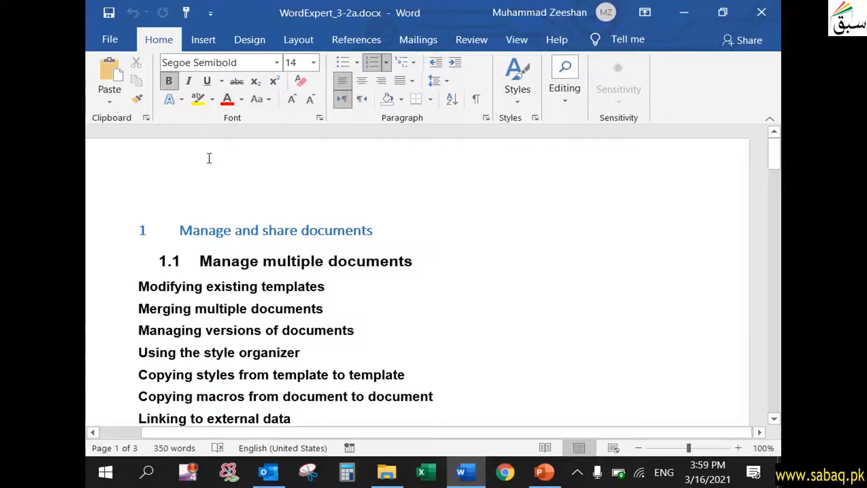
{"action": "left_click", "coordinate": [198, 39]}
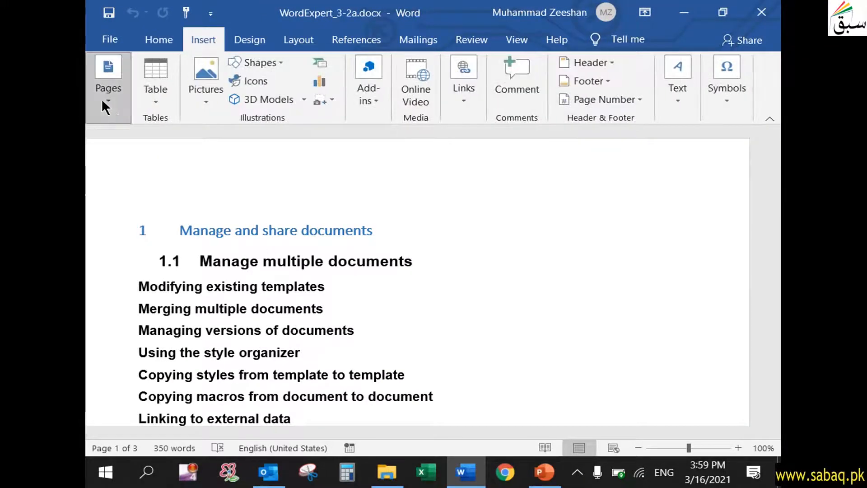
{"action": "left_click", "coordinate": [104, 103]}
{"action": "left_click", "coordinate": [143, 144]}
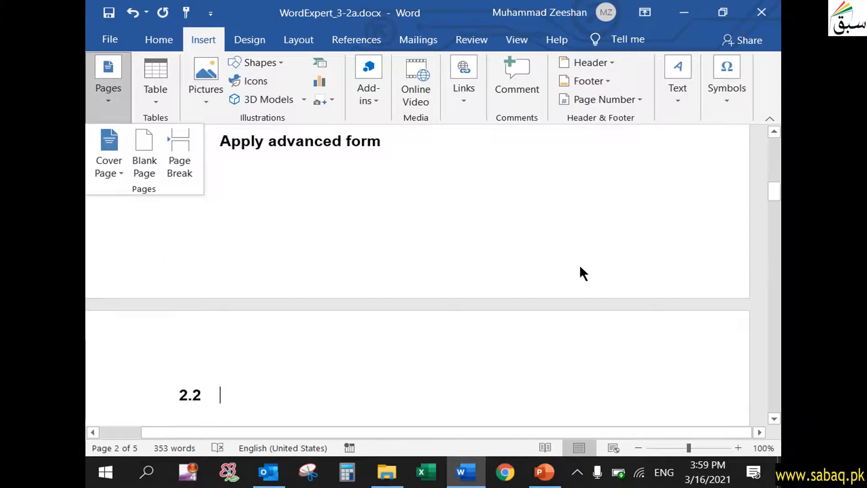
{"action": "left_click_drag", "start_coordinate": [774, 191], "coordinate": [773, 145]}
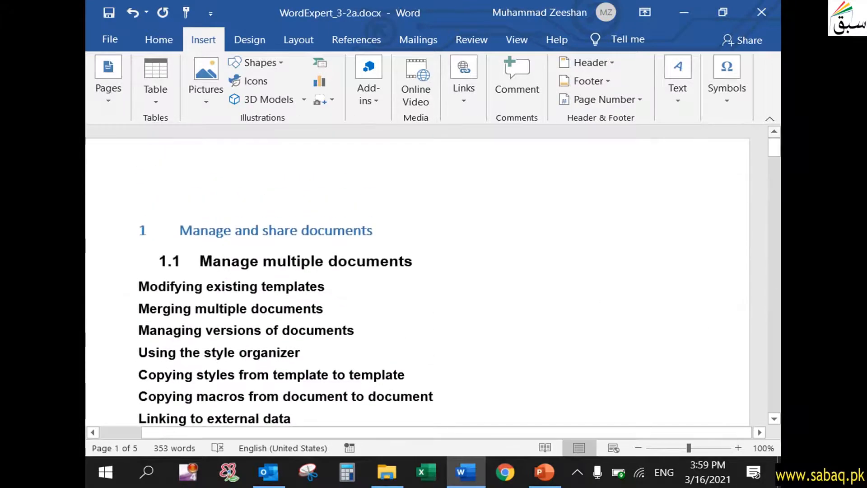
{"action": "key", "text": "ctrl+z"}
{"action": "key", "text": "ctrl+z"}
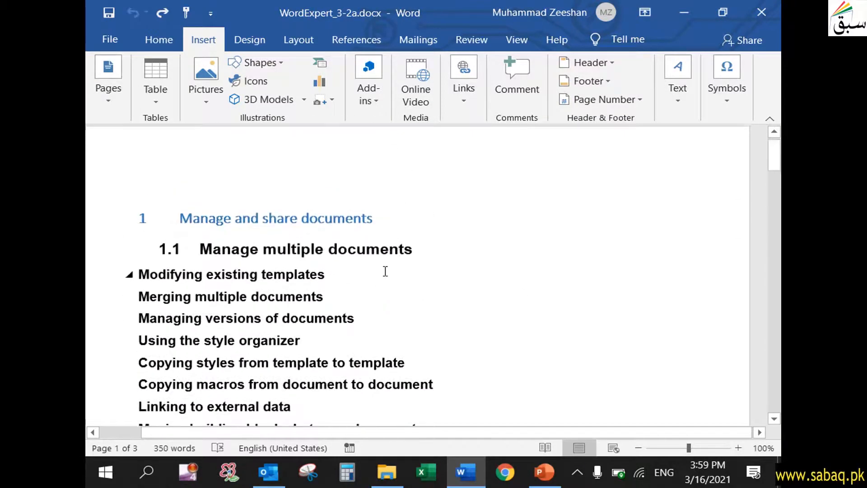
Step: Insert a blank page before the first heading, "Manage and share documents"
{"action": "left_click", "coordinate": [391, 235]}
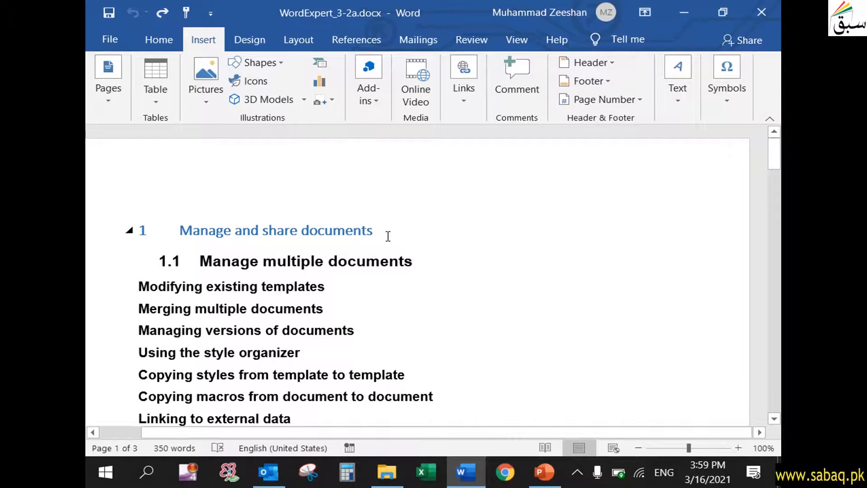
{"action": "key", "text": "Return"}
{"action": "key", "text": "BackSpace"}
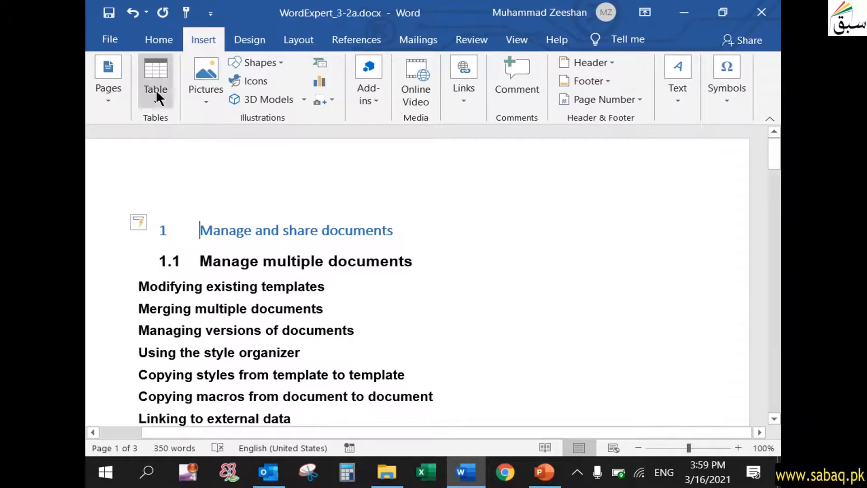
{"action": "left_click", "coordinate": [119, 88]}
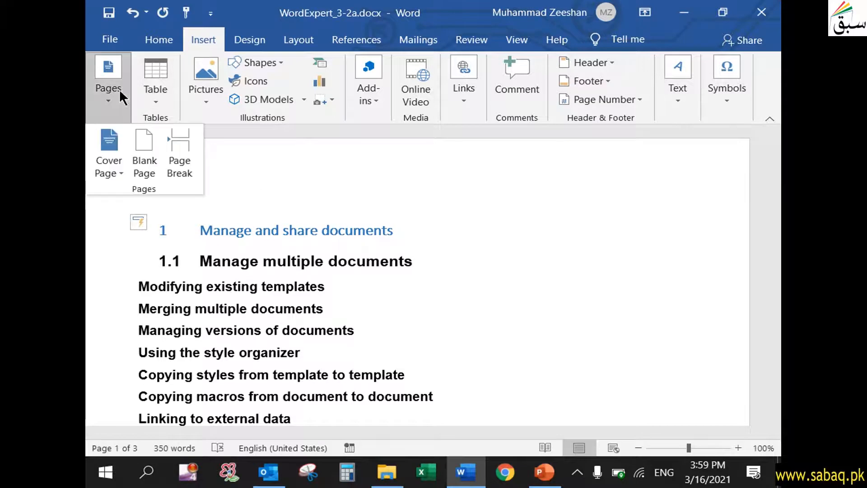
{"action": "left_click", "coordinate": [147, 135]}
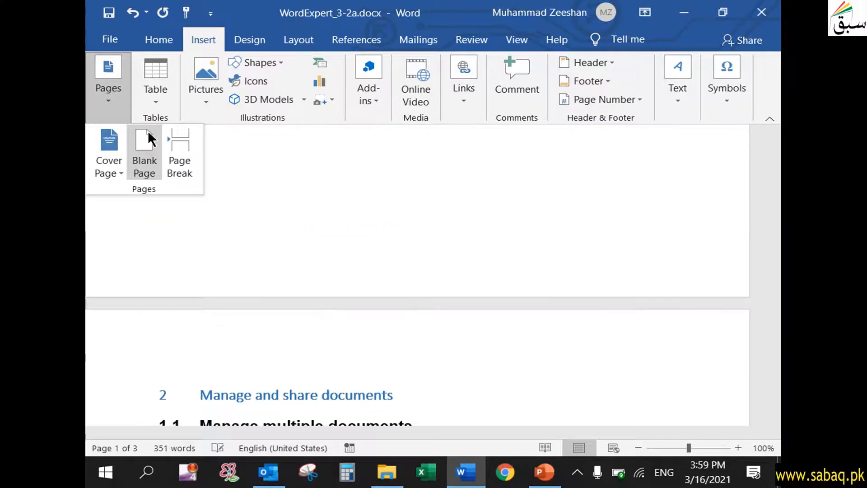
{"action": "scroll", "coordinate": [333, 242], "scroll_direction": "up", "scroll_amount": 8}
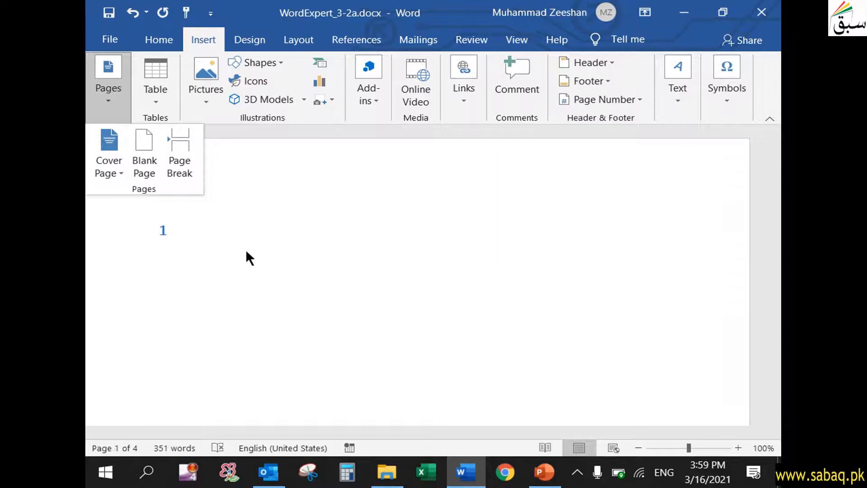
Step: Remove the leftover heading number from the new blank first page and place the cursor there
{"action": "left_click", "coordinate": [164, 232]}
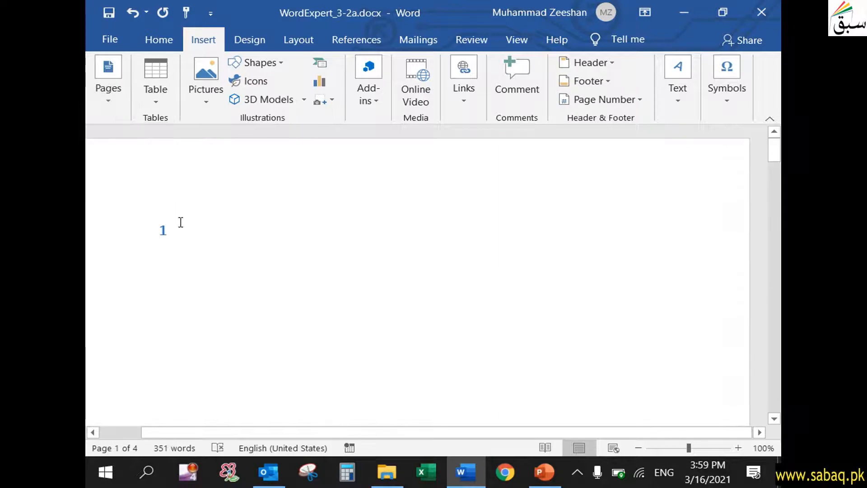
{"action": "scroll", "coordinate": [210, 255], "scroll_direction": "down", "scroll_amount": 3}
{"action": "scroll", "coordinate": [213, 244], "scroll_direction": "up", "scroll_amount": 3}
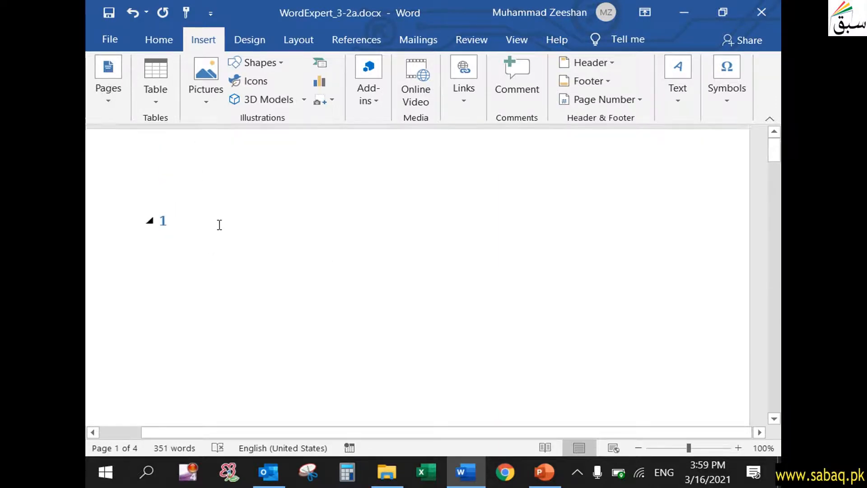
{"action": "key", "text": "BackSpace"}
{"action": "key", "text": "BackSpace"}
{"action": "key", "text": "Return"}
{"action": "key", "text": "Return"}
{"action": "key", "text": "Return"}
{"action": "left_click", "coordinate": [182, 219]}
{"action": "scroll", "coordinate": [192, 239], "scroll_direction": "down", "scroll_amount": 3}
{"action": "scroll", "coordinate": [192, 240], "scroll_direction": "up", "scroll_amount": 3}
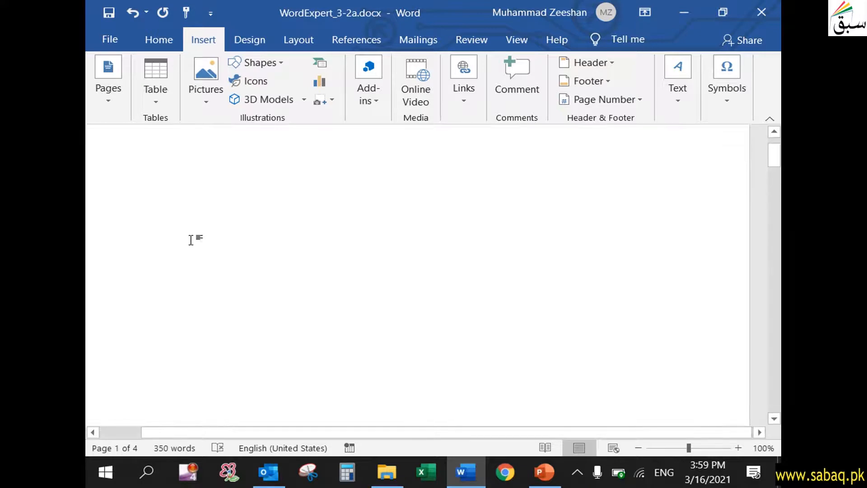
Step: Start a custom table of contents on the blank first page and check the required TOC levels on the PowerPoint slide
{"action": "left_click", "coordinate": [352, 42]}
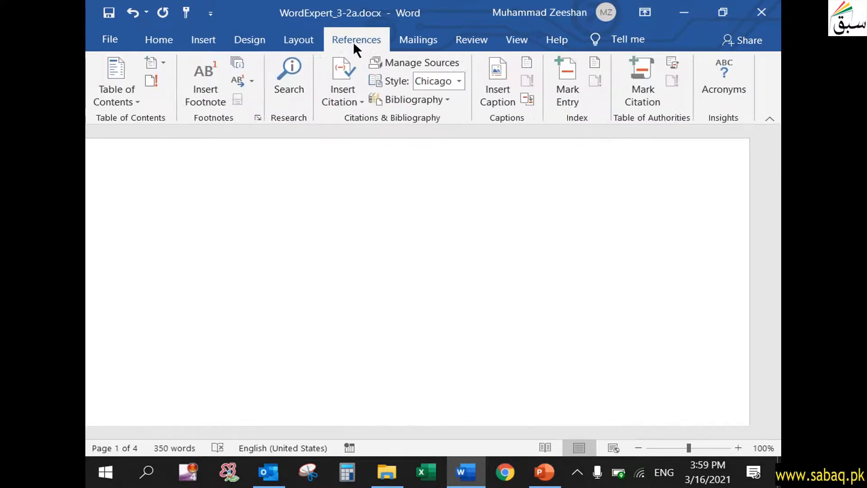
{"action": "left_click", "coordinate": [126, 95]}
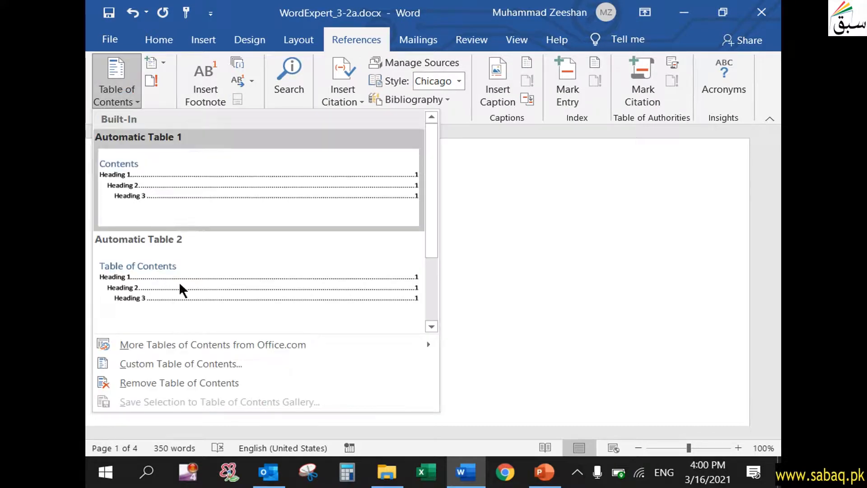
{"action": "left_click", "coordinate": [189, 362]}
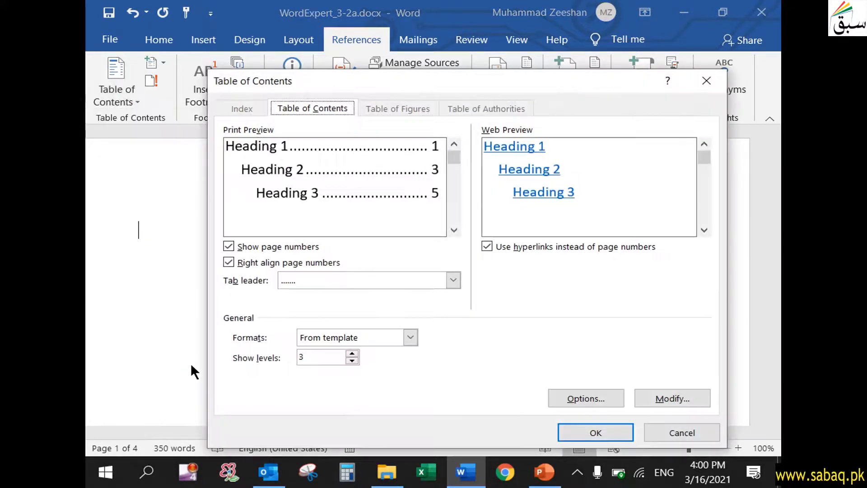
{"action": "left_click_drag", "start_coordinate": [468, 93], "coordinate": [424, 44]}
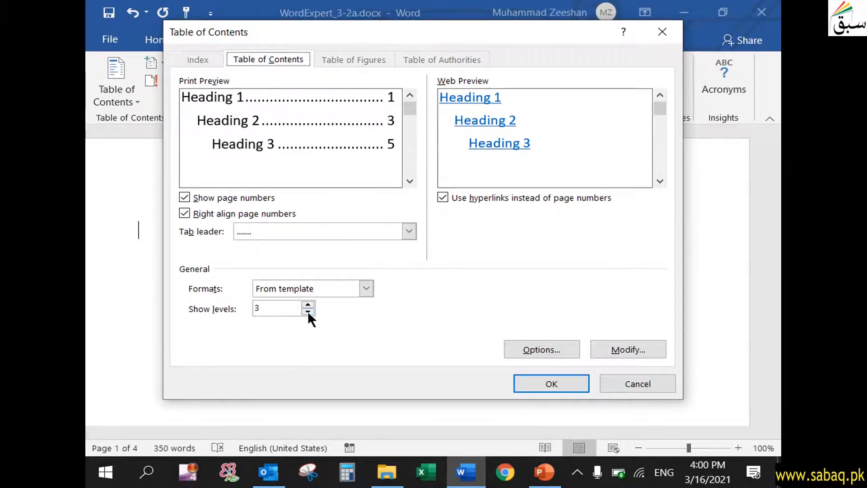
{"action": "left_click", "coordinate": [550, 479]}
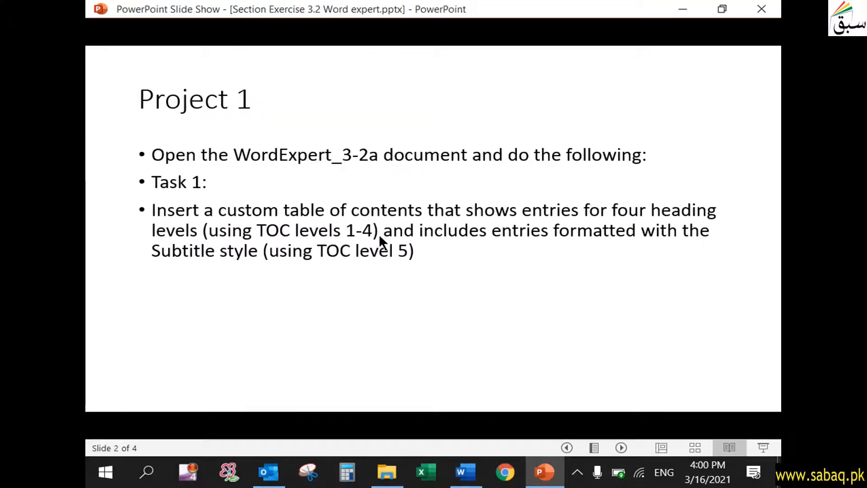
{"action": "left_click", "coordinate": [535, 465]}
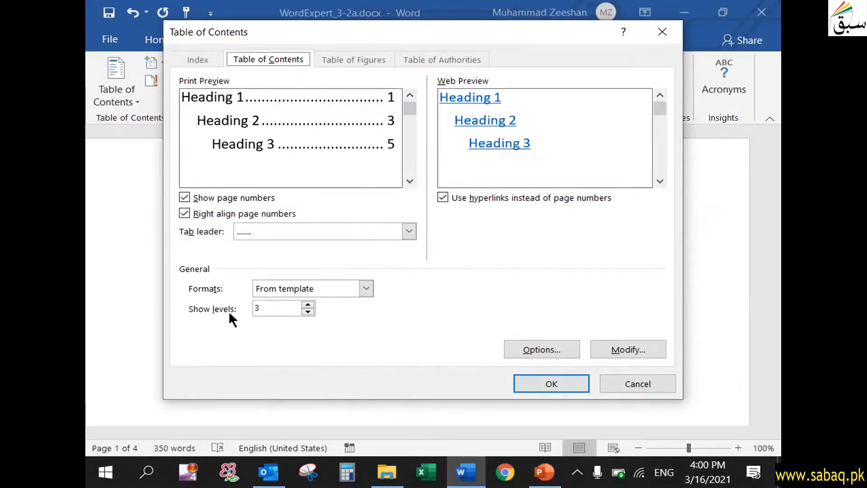
Step: Set the custom table of contents to show 4 levels and recheck the Task 1 instructions in PowerPoint
{"action": "left_click", "coordinate": [262, 307]}
{"action": "left_click", "coordinate": [307, 311]}
{"action": "left_click", "coordinate": [307, 303]}
{"action": "left_click", "coordinate": [307, 304]}
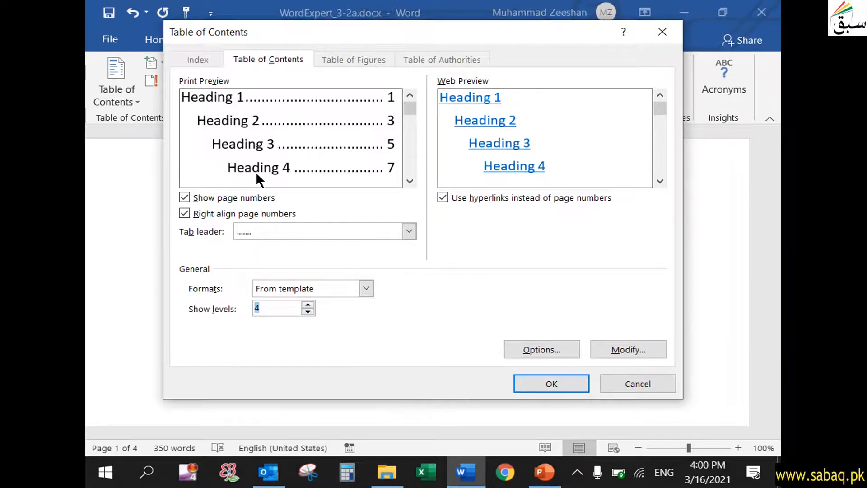
{"action": "left_click", "coordinate": [544, 472]}
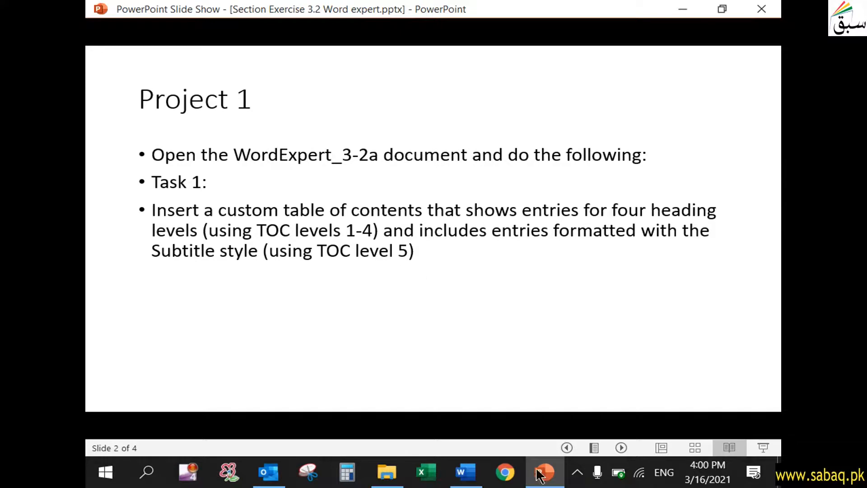
{"action": "left_click", "coordinate": [554, 481]}
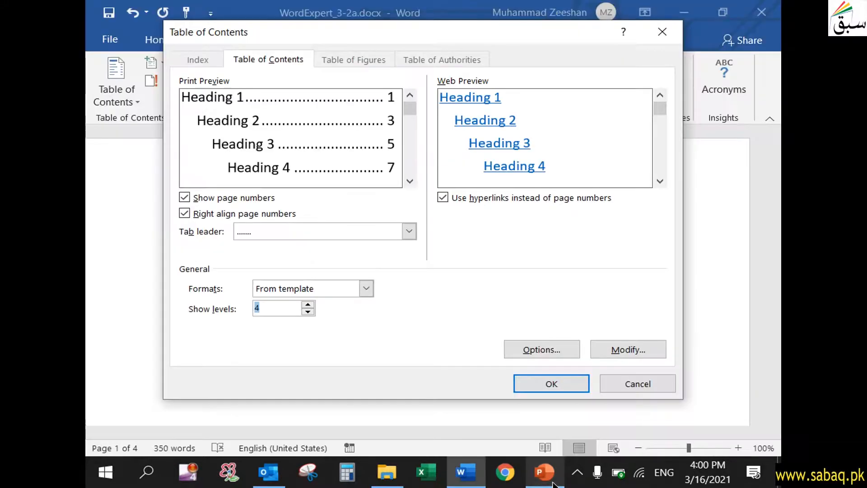
Step: Review the TOC 5 style's type and base-style options, keeping it based on Normal
{"action": "left_click", "coordinate": [648, 350]}
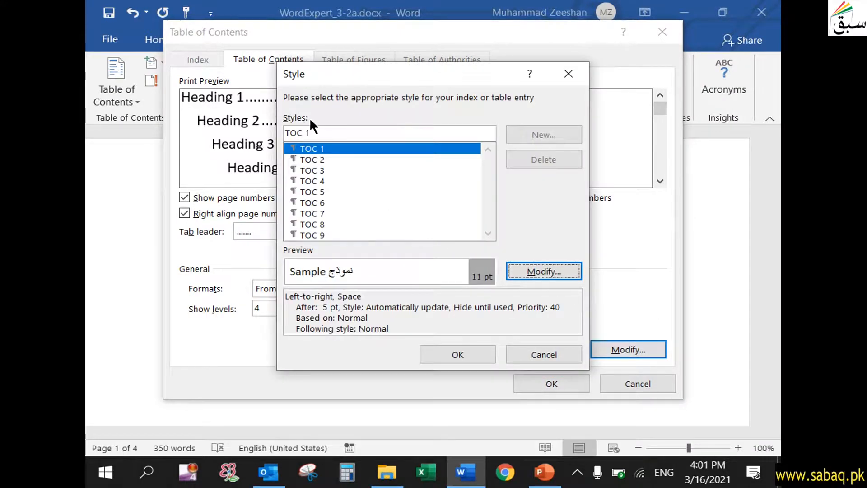
{"action": "left_click", "coordinate": [321, 191]}
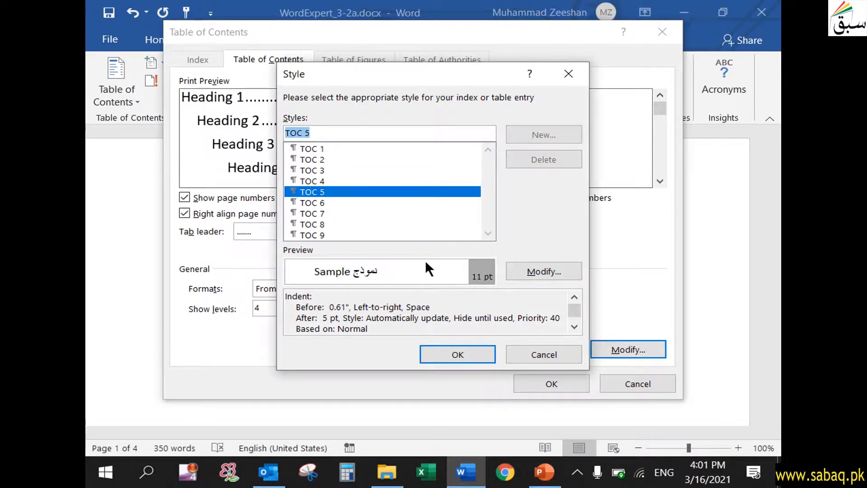
{"action": "left_click", "coordinate": [549, 272]}
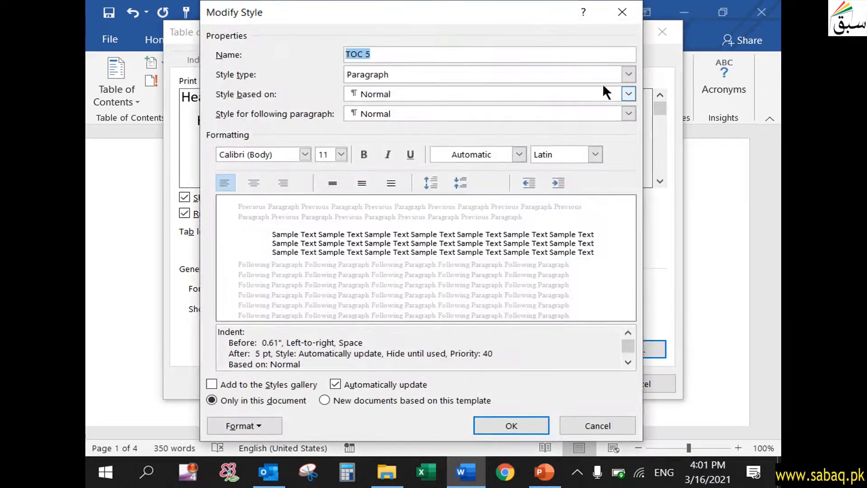
{"action": "left_click", "coordinate": [628, 75]}
{"action": "left_click", "coordinate": [630, 71]}
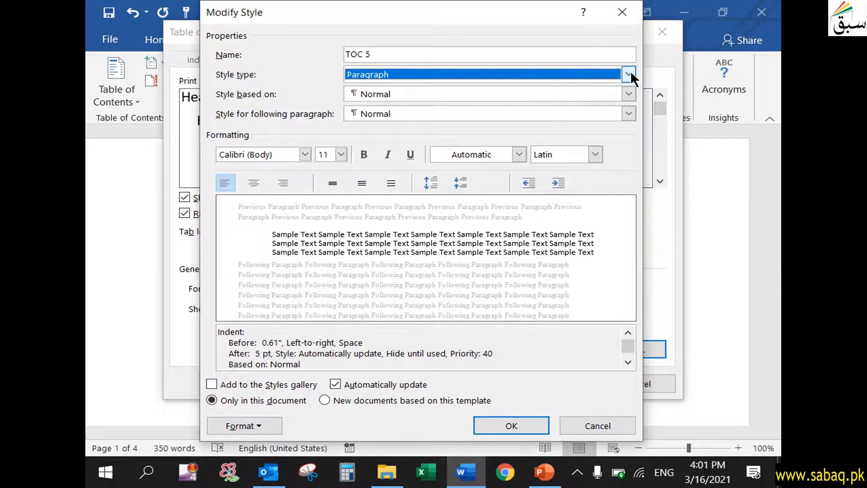
{"action": "left_click", "coordinate": [628, 94]}
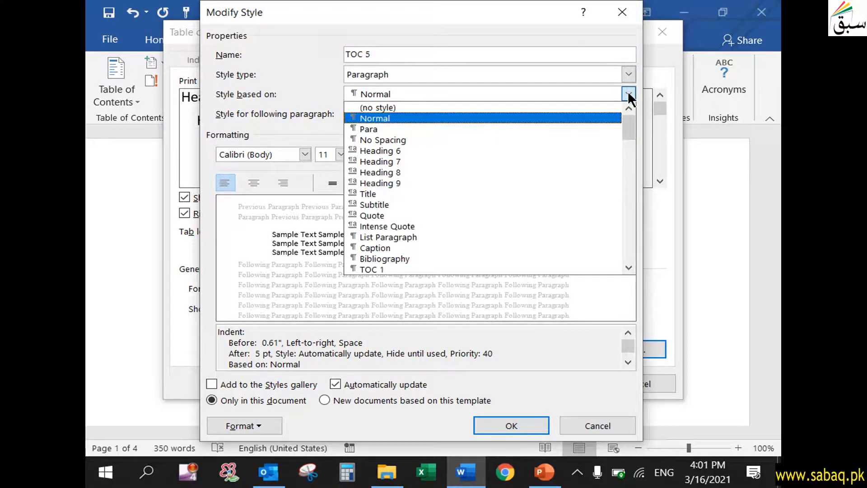
{"action": "scroll", "coordinate": [627, 127], "scroll_direction": "down", "scroll_amount": 3}
{"action": "left_click_drag", "start_coordinate": [629, 150], "coordinate": [622, 118]}
{"action": "left_click", "coordinate": [556, 36]}
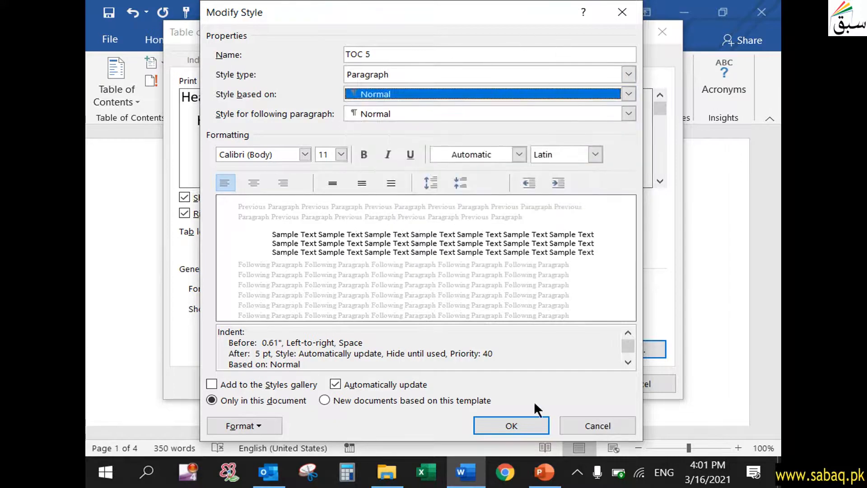
{"action": "left_click", "coordinate": [510, 425]}
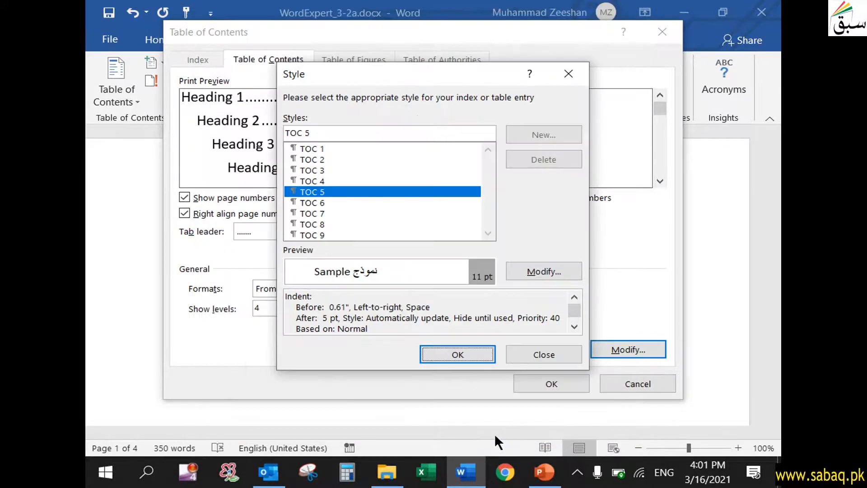
{"action": "left_click", "coordinate": [471, 352]}
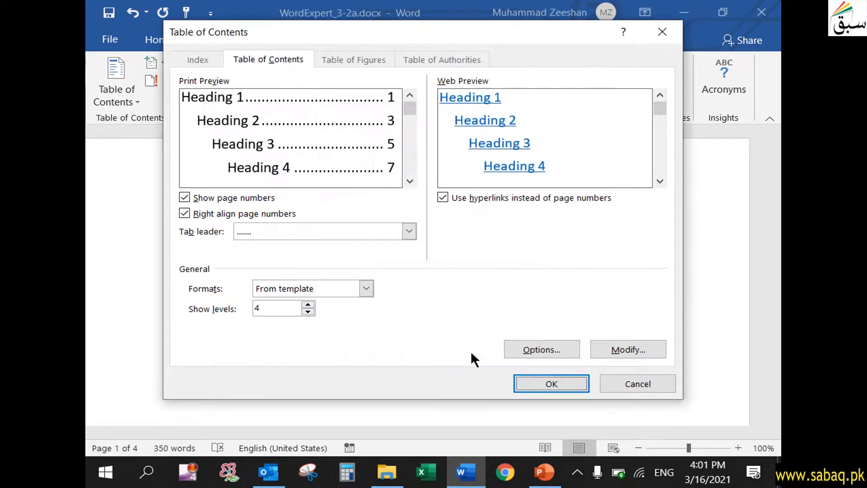
Step: Insert the custom table of contents and review its entries from the beginning
{"action": "left_click", "coordinate": [552, 382]}
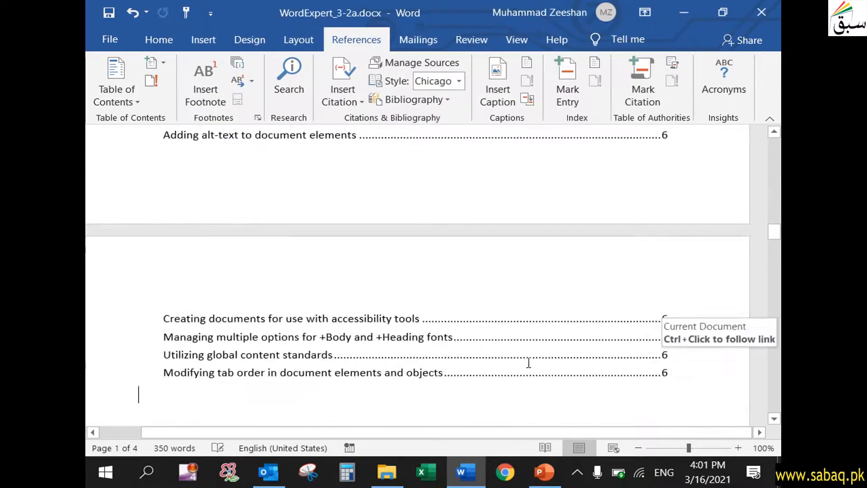
{"action": "scroll", "coordinate": [533, 364], "scroll_direction": "up", "scroll_amount": 8}
{"action": "scroll", "coordinate": [533, 366], "scroll_direction": "up", "scroll_amount": 15}
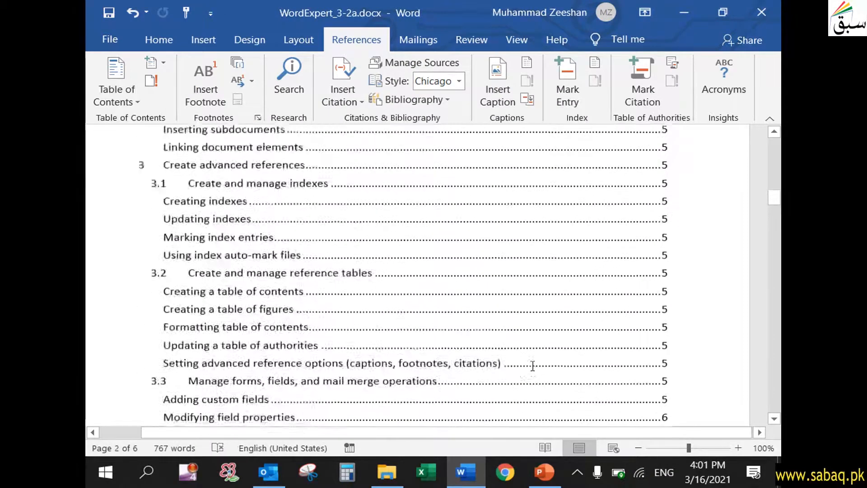
{"action": "scroll", "coordinate": [534, 367], "scroll_direction": "up", "scroll_amount": 7}
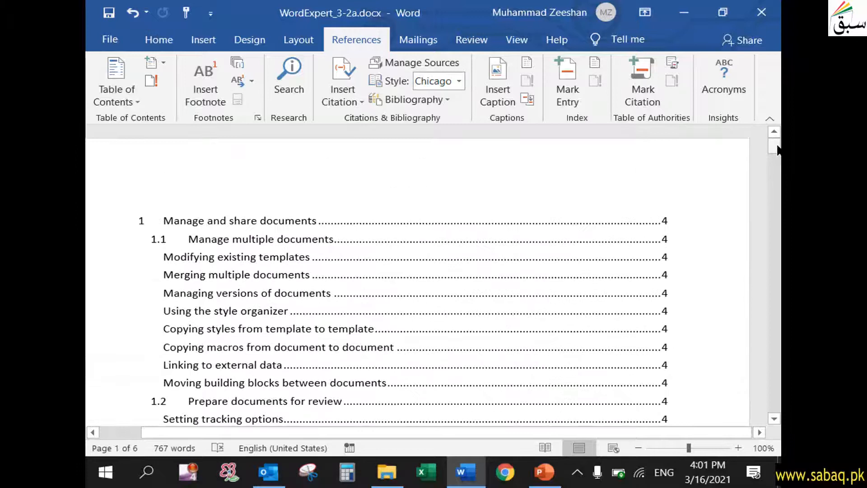
{"action": "left_click_drag", "start_coordinate": [774, 147], "coordinate": [774, 150]}
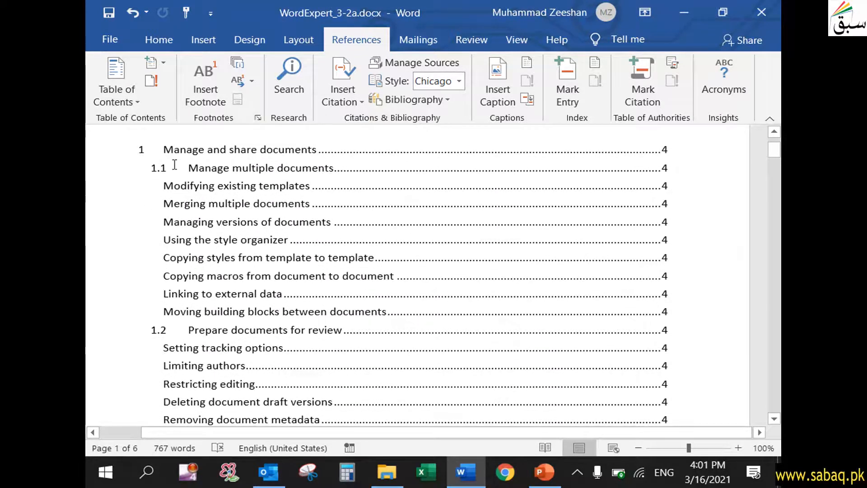
{"action": "left_click_drag", "start_coordinate": [775, 150], "coordinate": [773, 131]}
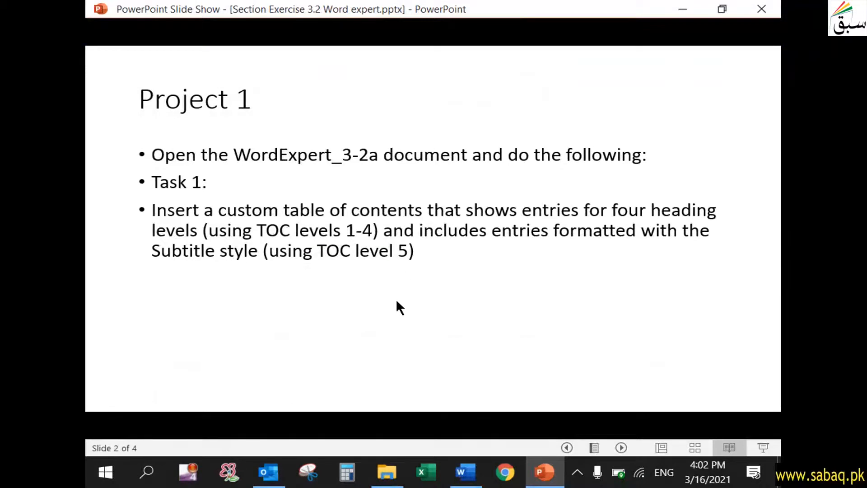
Step: Advance the PowerPoint slide show to Project 2 and open WordExpert_3-2b.docx from the Objective3 folder
{"action": "key", "text": "Right"}
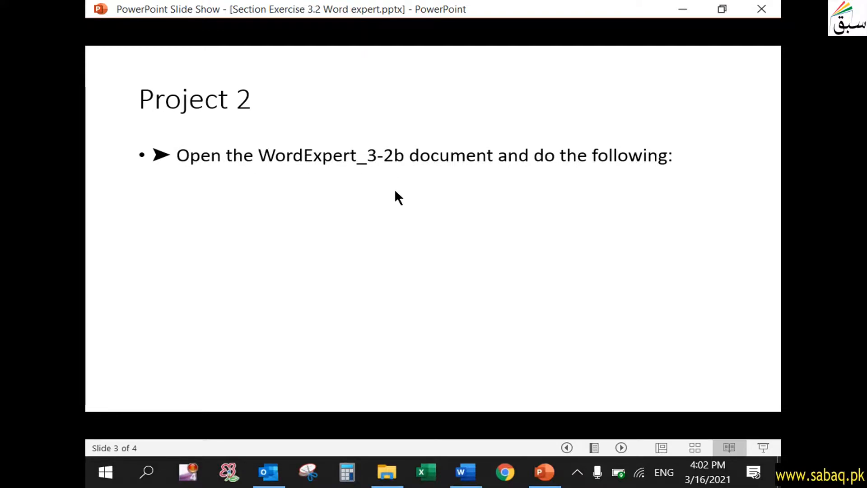
{"action": "left_click", "coordinate": [393, 471]}
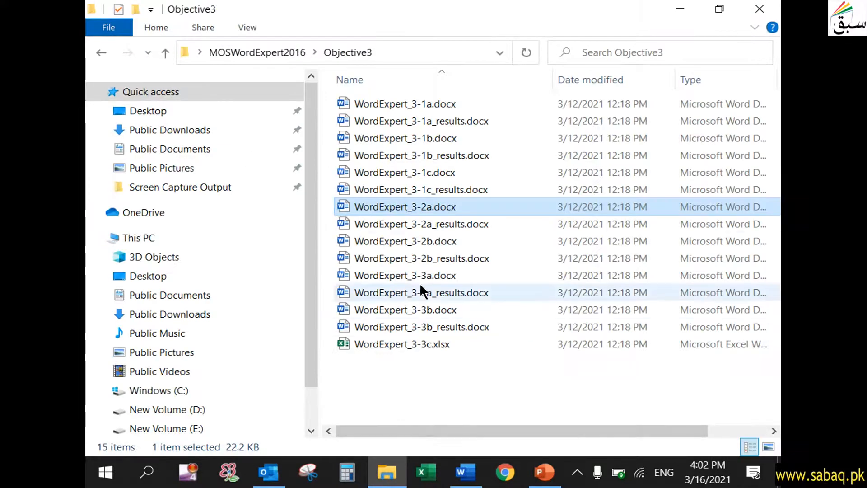
{"action": "double_click", "coordinate": [431, 241]}
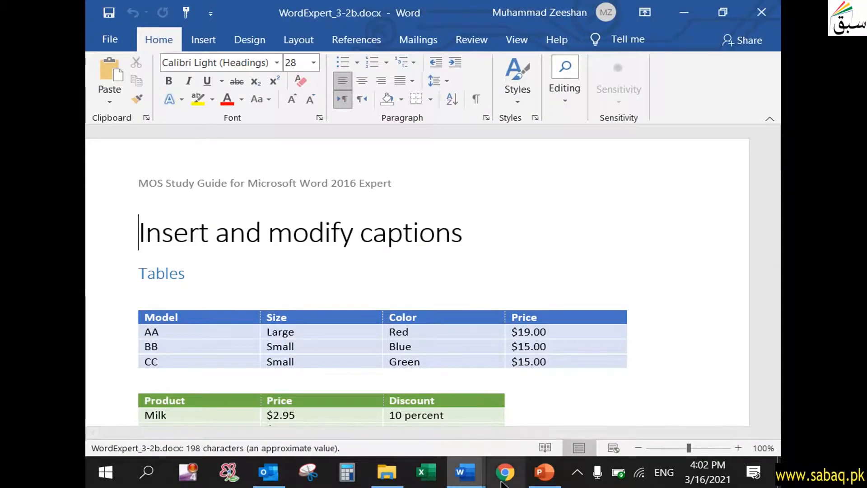
Step: Reveal and read Project 2's Task 1 and Task 2 in PowerPoint, and return to WordExpert_3-2b.docx in Word
{"action": "left_click", "coordinate": [544, 472]}
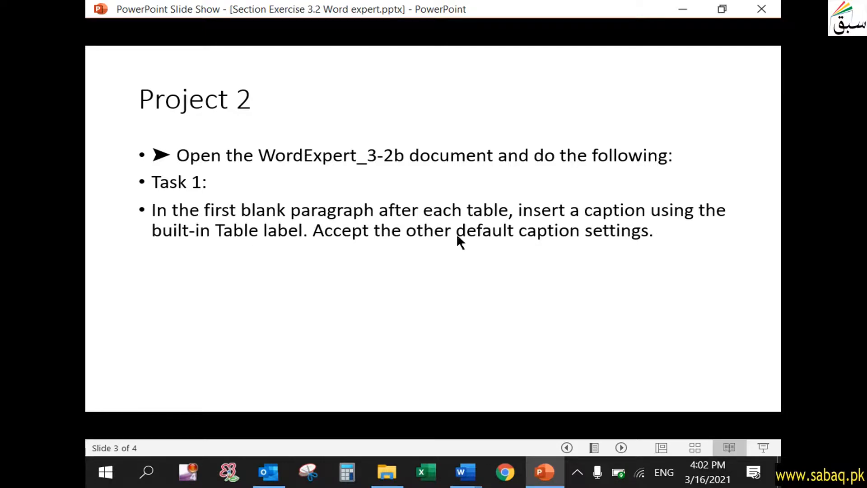
{"action": "left_click", "coordinate": [677, 238]}
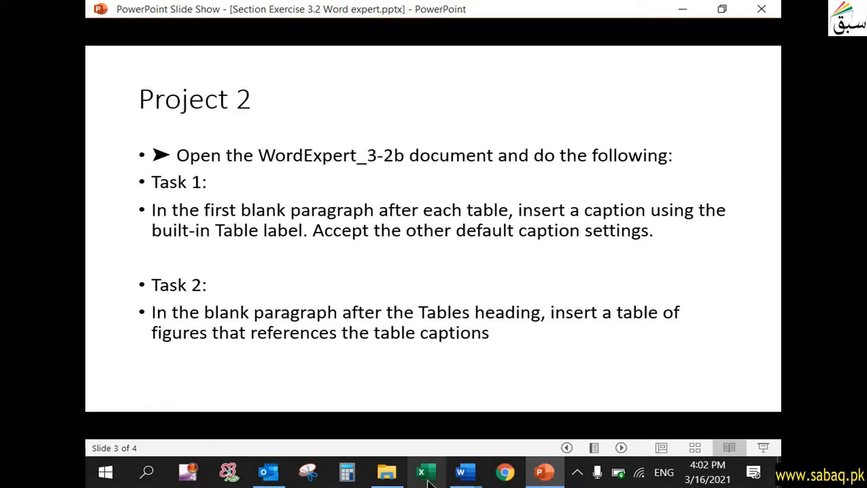
{"action": "mouse_move", "coordinate": [478, 470]}
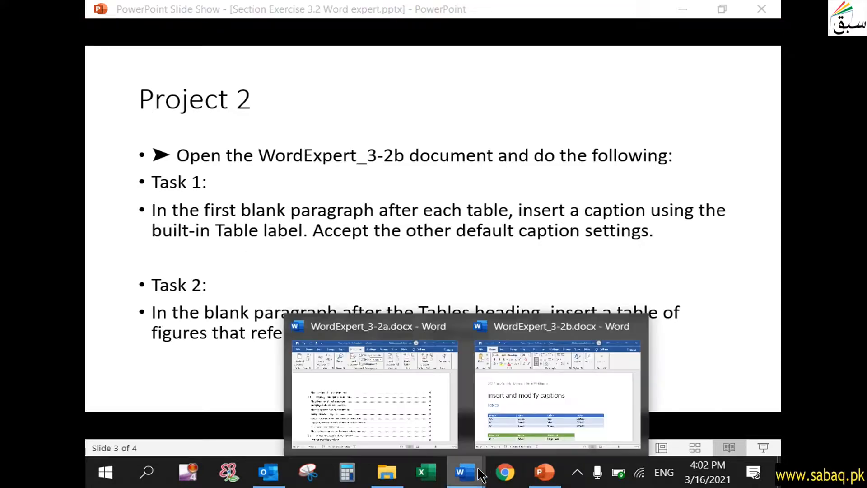
{"action": "left_click", "coordinate": [530, 405]}
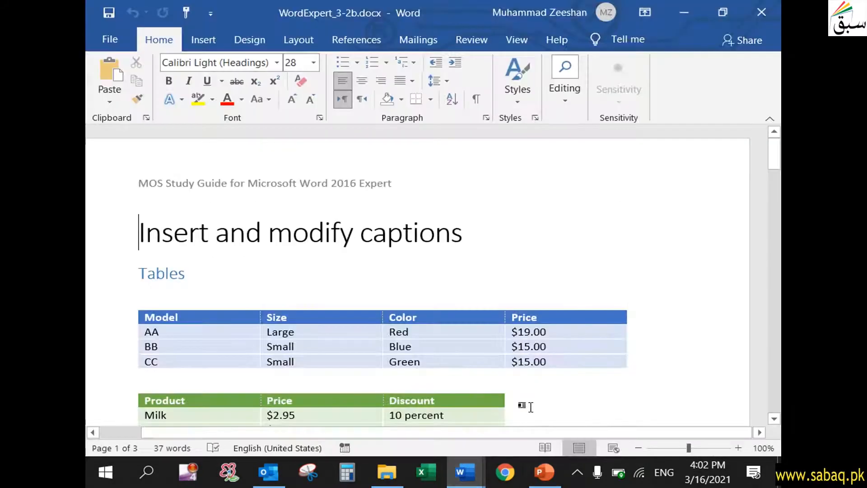
Step: Insert a caption with the built-in Table label in the blank paragraph below the Model table, keeping the other default settings
{"action": "left_click", "coordinate": [203, 294]}
{"action": "scroll", "coordinate": [204, 299], "scroll_direction": "down", "scroll_amount": 3}
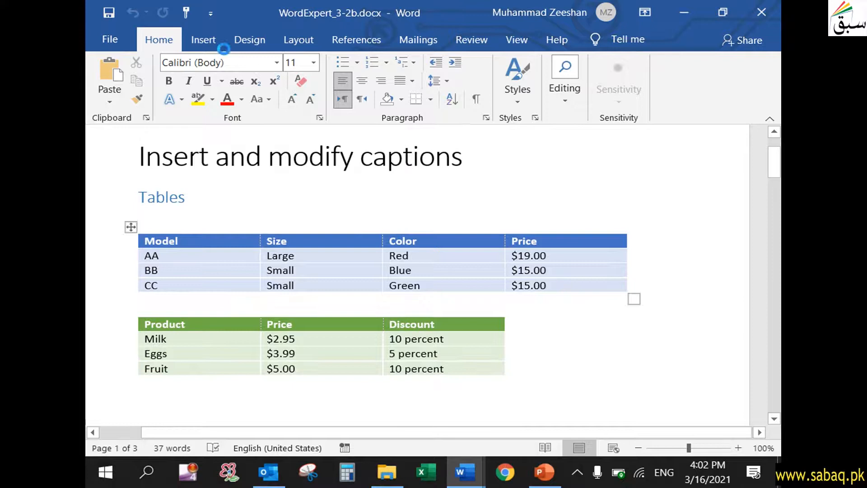
{"action": "left_click", "coordinate": [365, 40]}
{"action": "left_click", "coordinate": [508, 74]}
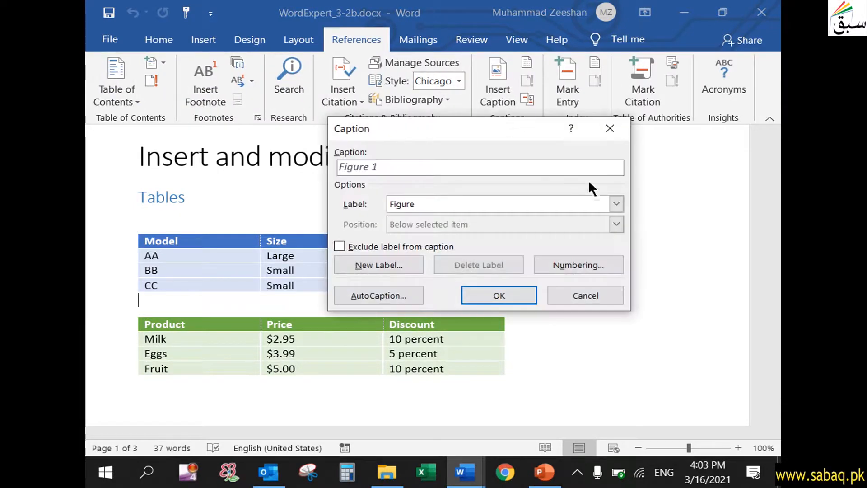
{"action": "left_click", "coordinate": [616, 204]}
{"action": "left_click", "coordinate": [470, 248]}
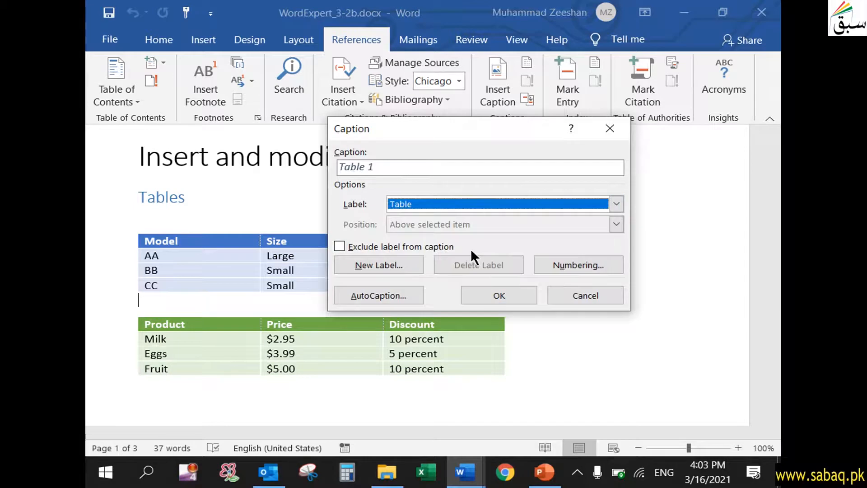
{"action": "left_click", "coordinate": [411, 165]}
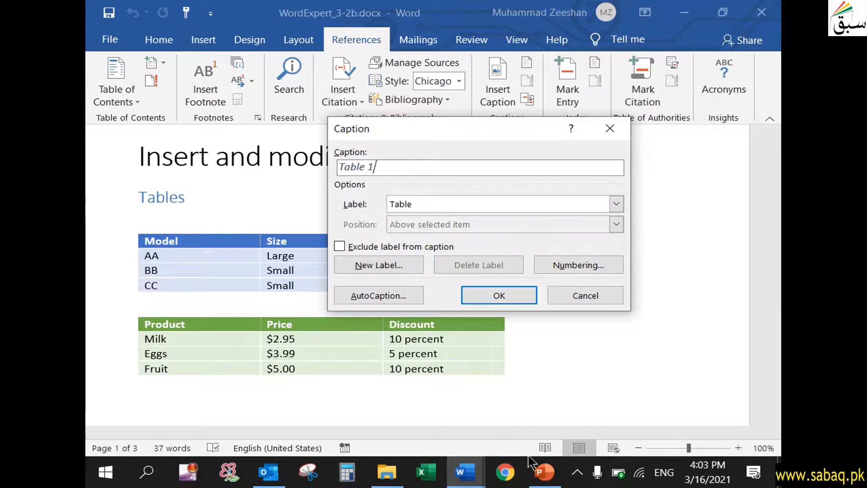
{"action": "left_click", "coordinate": [537, 467]}
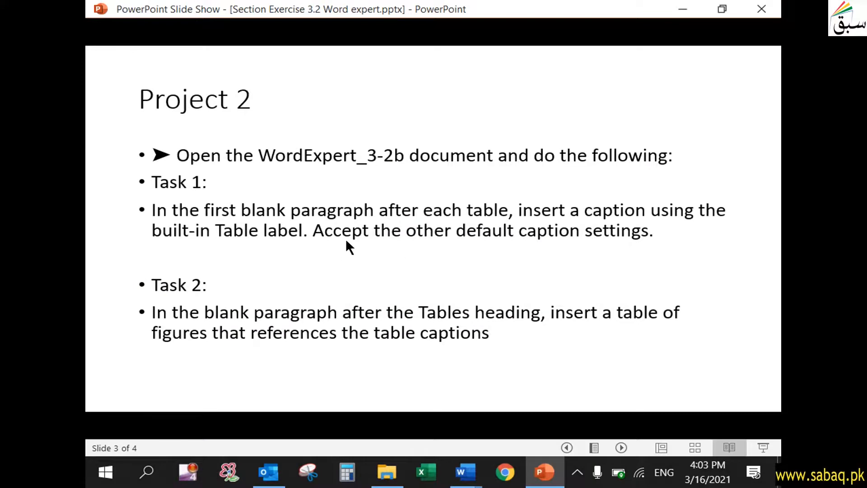
{"action": "left_click", "coordinate": [544, 472]}
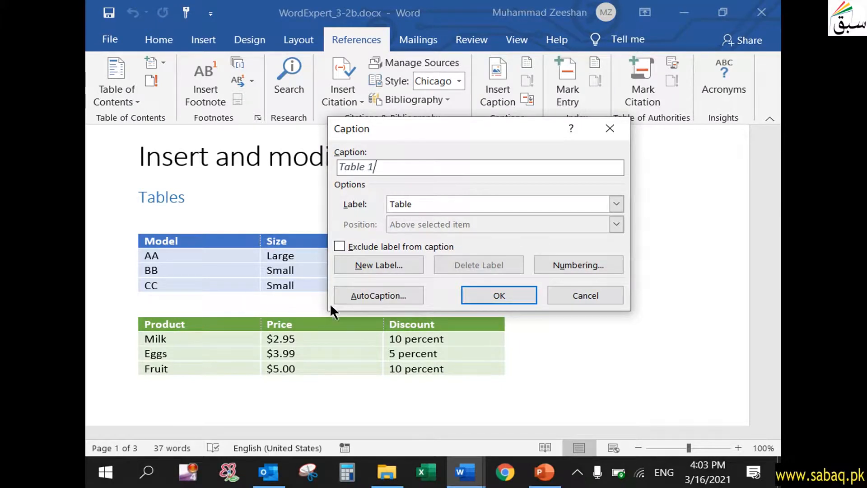
{"action": "left_click", "coordinate": [522, 297]}
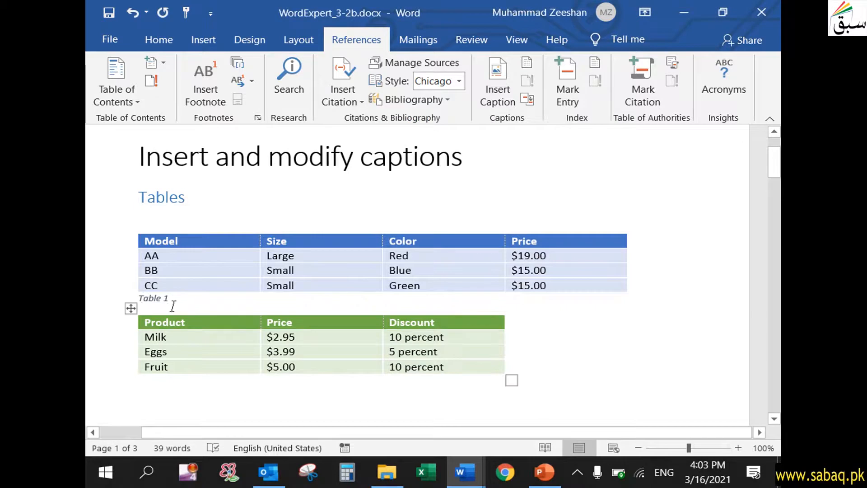
Step: Reread Project 2's Task 1 and Task 2 in PowerPoint and return to WordExpert_3-2b.docx in Word
{"action": "left_click", "coordinate": [544, 472]}
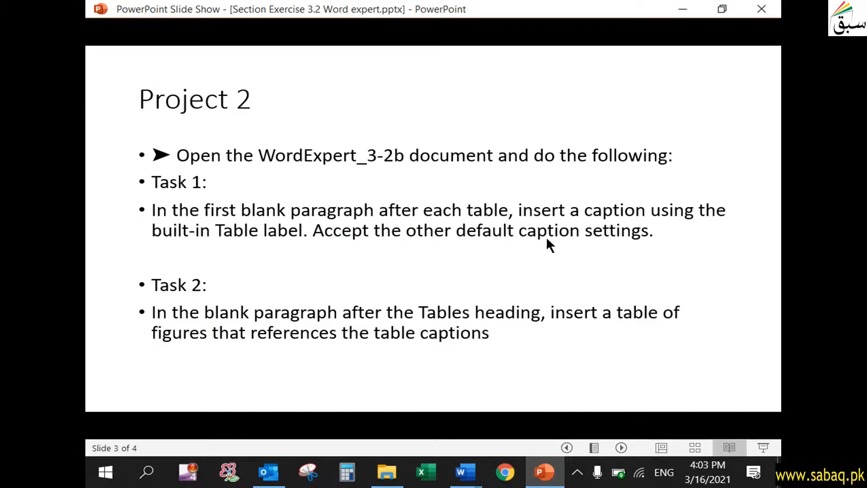
{"action": "left_click", "coordinate": [567, 252]}
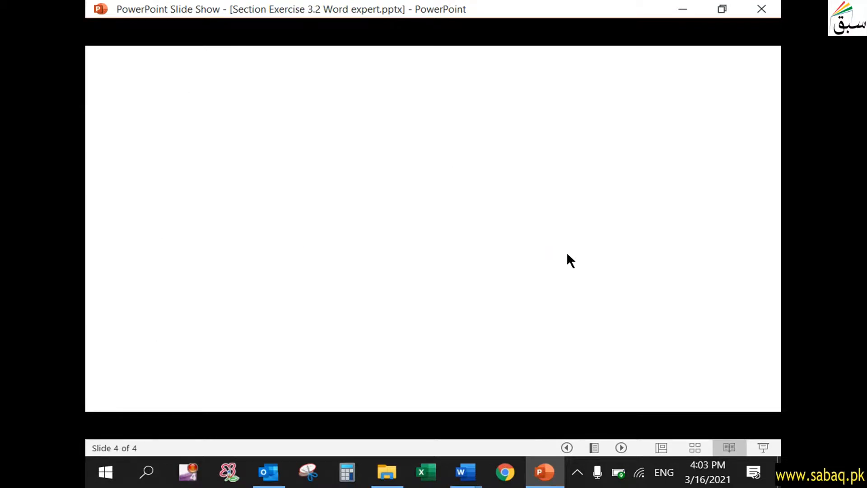
{"action": "scroll", "coordinate": [561, 256], "scroll_direction": "up", "scroll_amount": 1}
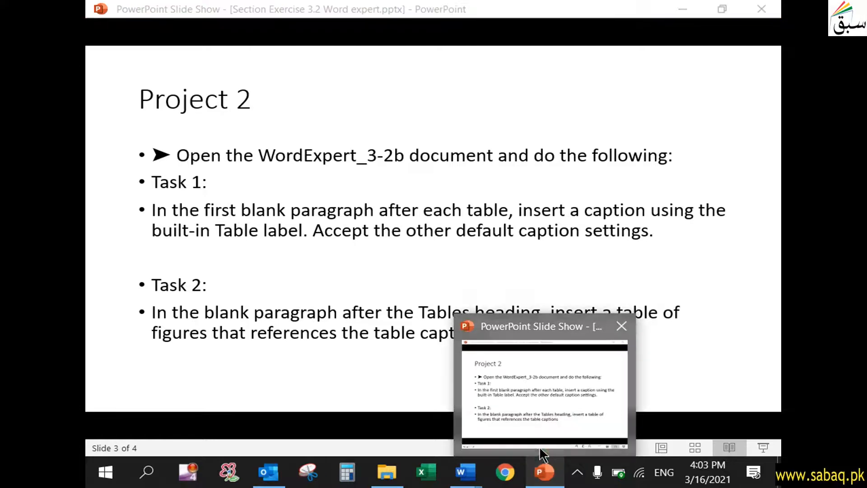
{"action": "left_click", "coordinate": [466, 471]}
{"action": "left_click", "coordinate": [232, 267]}
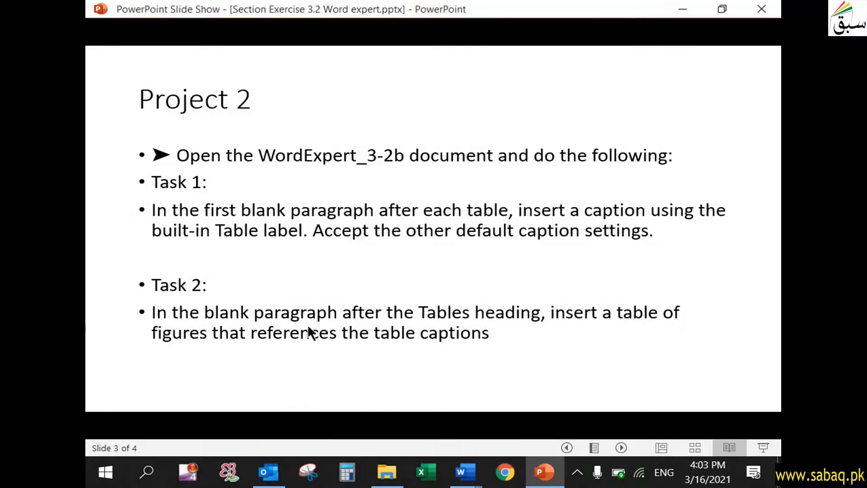
{"action": "left_click", "coordinate": [466, 471]}
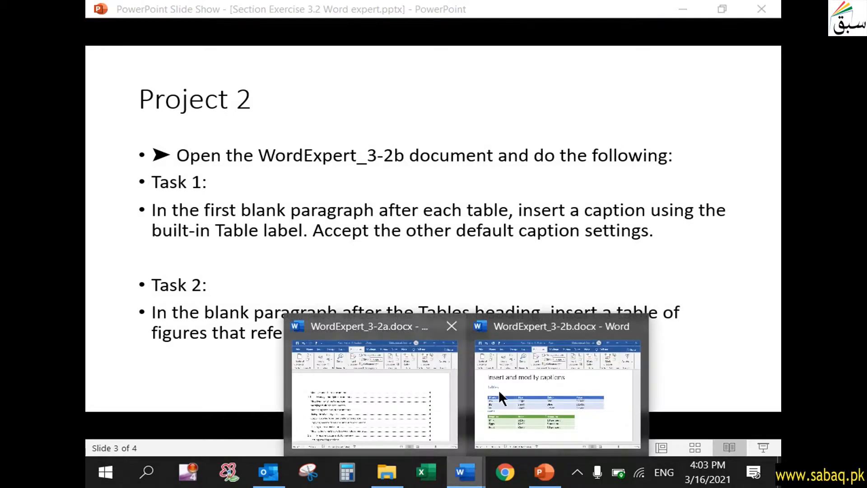
{"action": "left_click", "coordinate": [398, 388]}
Step: Add a blank paragraph directly after the Tables heading
{"action": "left_click", "coordinate": [337, 194]}
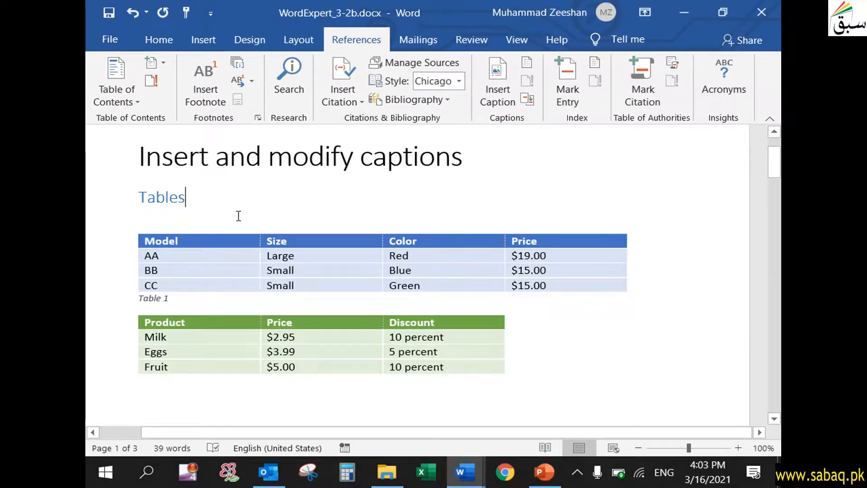
{"action": "scroll", "coordinate": [273, 280], "scroll_direction": "down", "scroll_amount": 15}
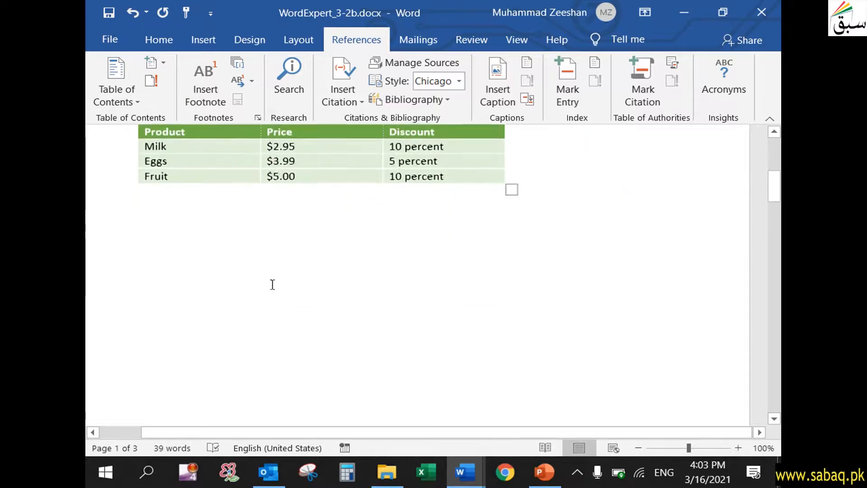
{"action": "scroll", "coordinate": [277, 266], "scroll_direction": "down", "scroll_amount": 8}
{"action": "scroll", "coordinate": [321, 272], "scroll_direction": "up", "scroll_amount": 5}
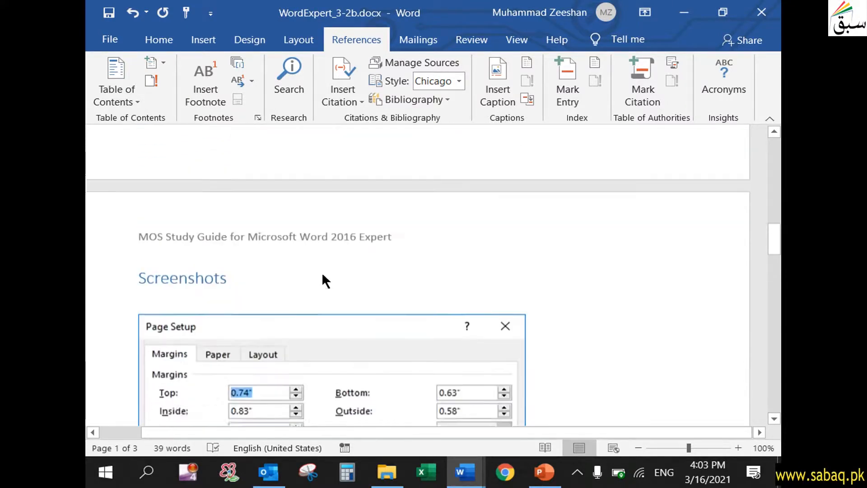
{"action": "left_click_drag", "start_coordinate": [778, 233], "coordinate": [778, 149]}
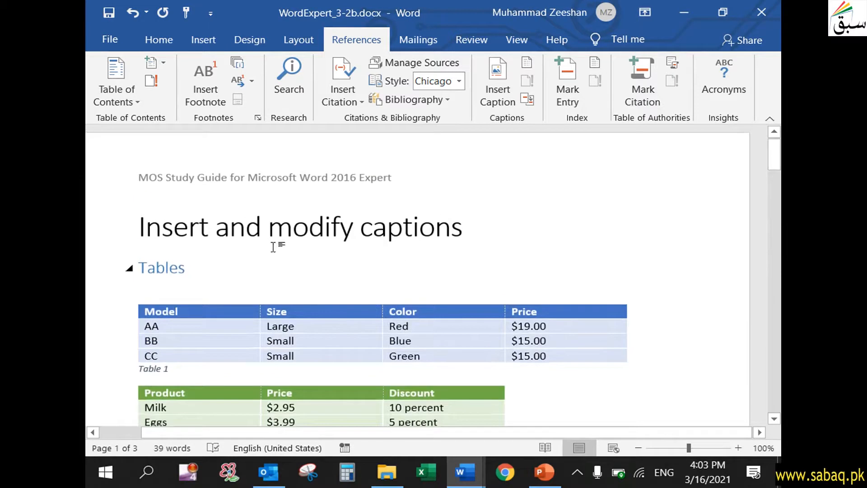
{"action": "key", "text": "Return"}
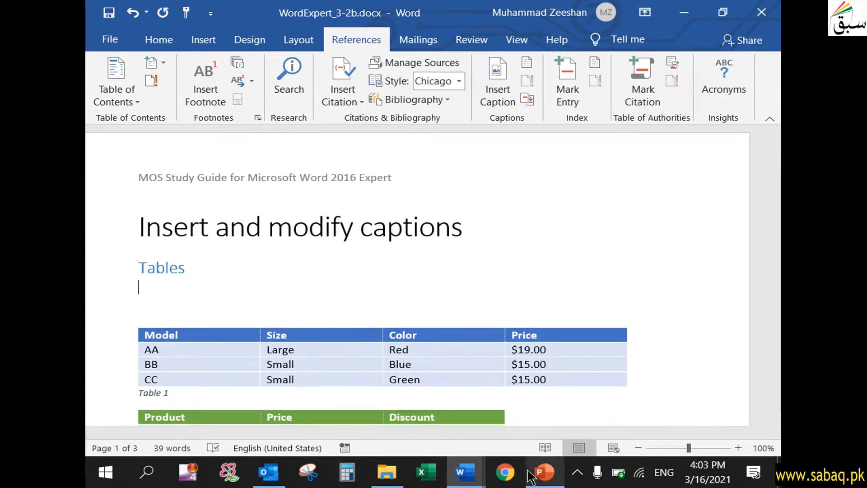
Step: Check Task 2 in PowerPoint, then insert a table of figures for the Table caption label in Word, below the Tables heading
{"action": "left_click", "coordinate": [543, 473]}
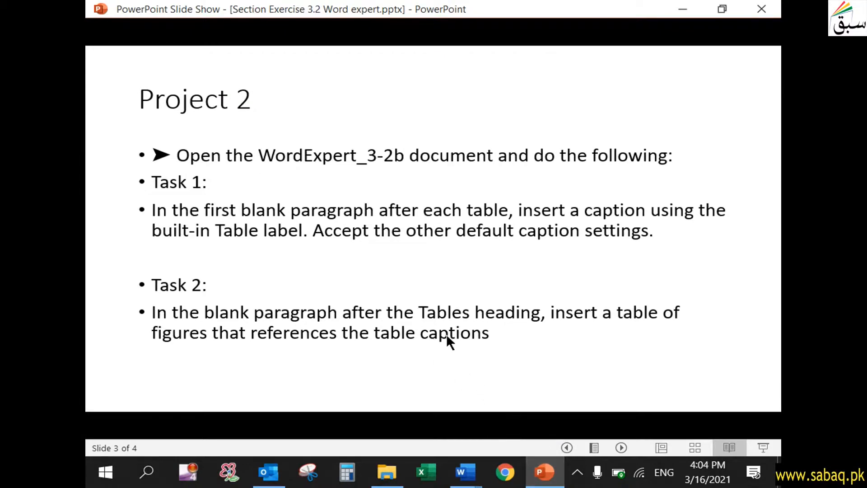
{"action": "key", "text": "alt+Tab"}
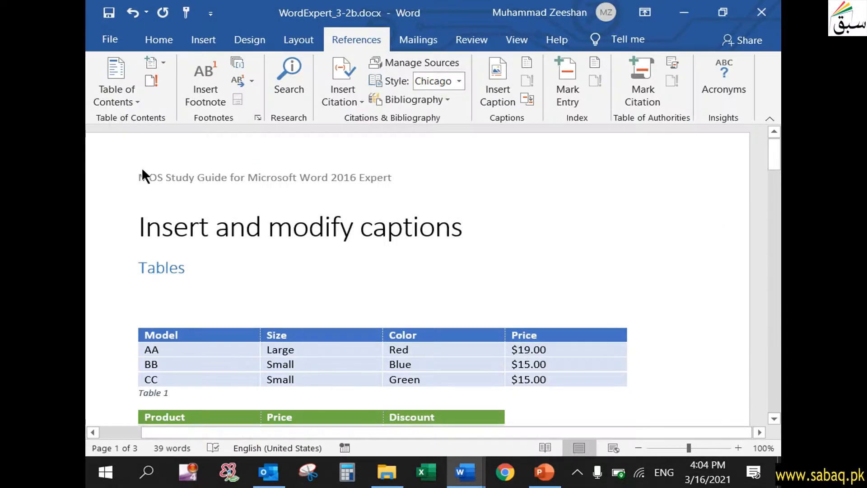
{"action": "left_click", "coordinate": [130, 98]}
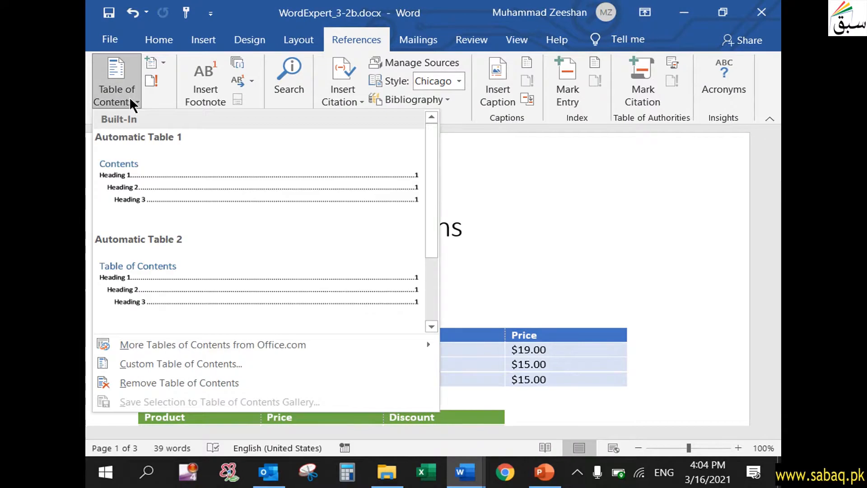
{"action": "left_click", "coordinate": [359, 40]}
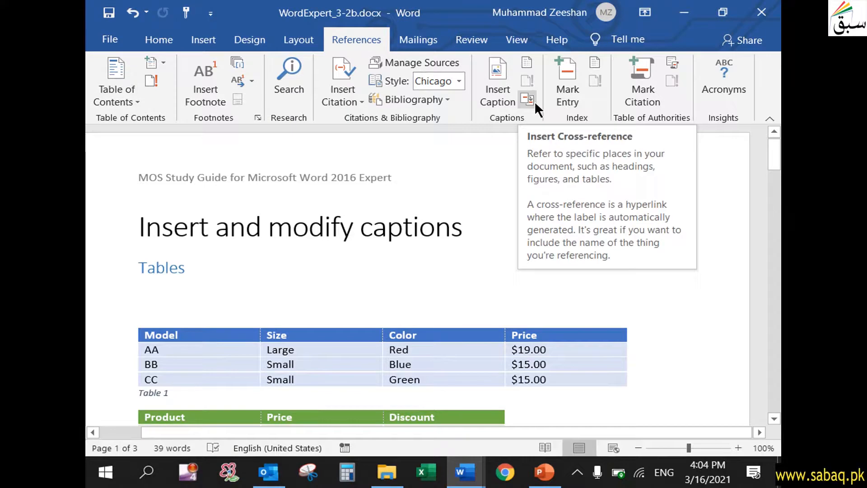
{"action": "left_click", "coordinate": [525, 63]}
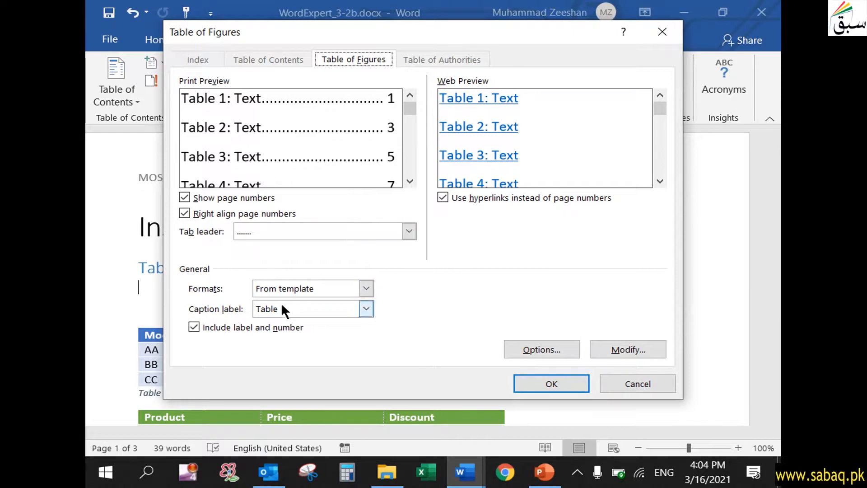
{"action": "left_click", "coordinate": [551, 382]}
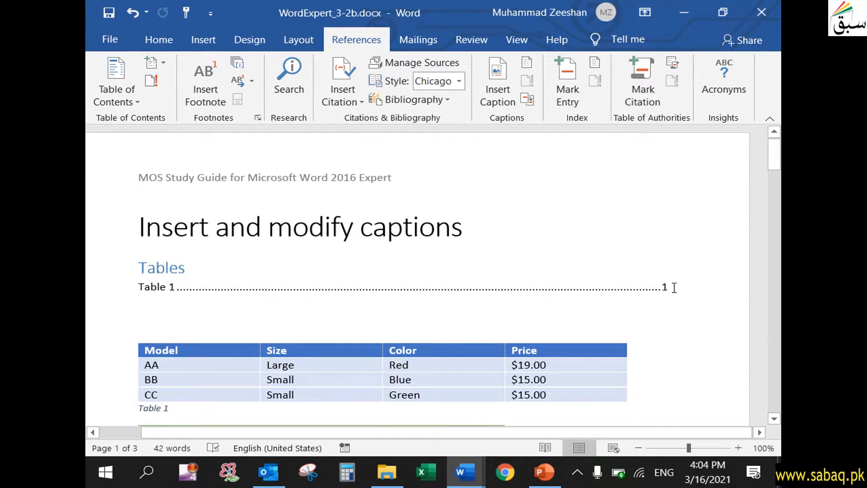
Step: Reveal and read Task 3 in PowerPoint, and look through the pictures on the following pages of WordExpert_3-2b.docx in Word
{"action": "scroll", "coordinate": [443, 330], "scroll_direction": "down", "scroll_amount": 3}
{"action": "left_click", "coordinate": [544, 472]}
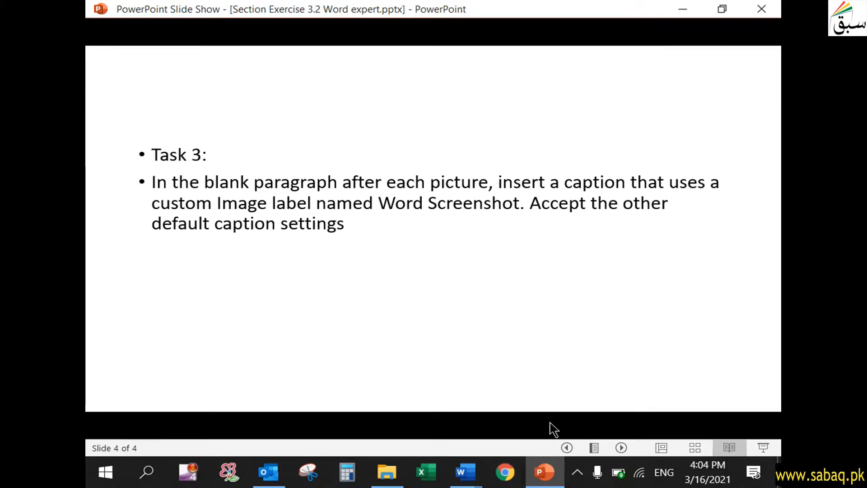
{"action": "left_click", "coordinate": [559, 479]}
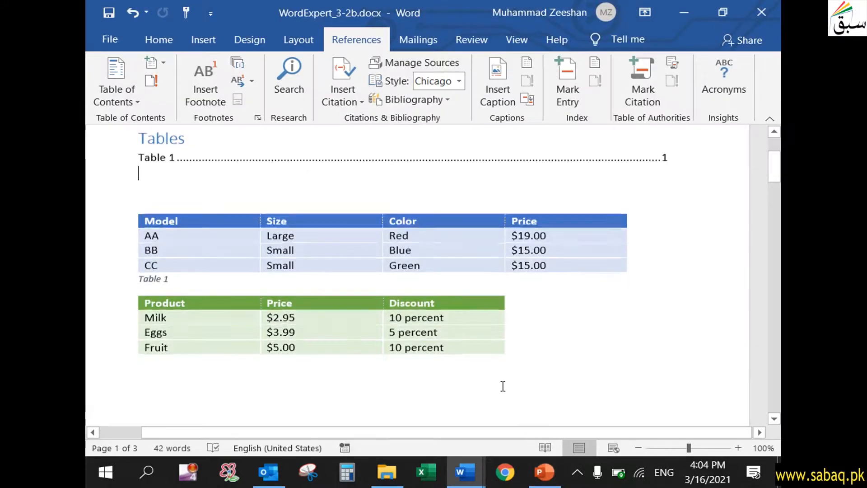
{"action": "scroll", "coordinate": [504, 381], "scroll_direction": "down", "scroll_amount": 8}
{"action": "scroll", "coordinate": [505, 379], "scroll_direction": "down", "scroll_amount": 12}
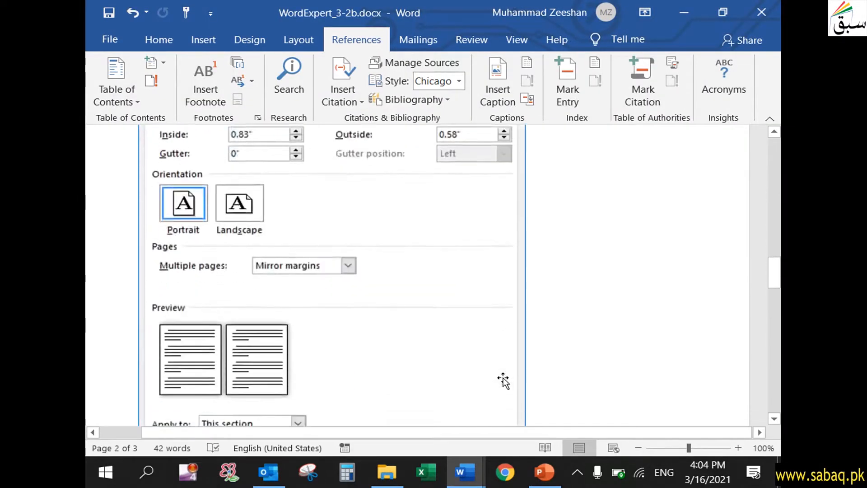
{"action": "left_click", "coordinate": [398, 156]}
{"action": "scroll", "coordinate": [445, 304], "scroll_direction": "down", "scroll_amount": 10}
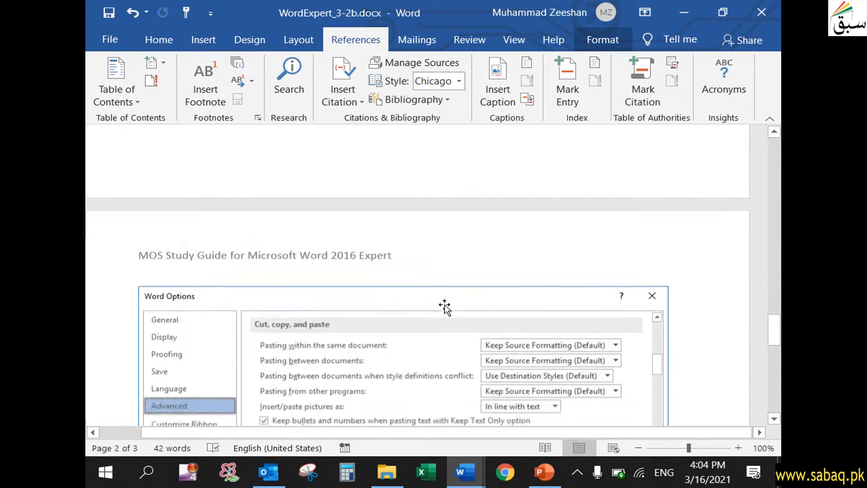
{"action": "left_click", "coordinate": [446, 278]}
{"action": "key", "text": "Delete"}
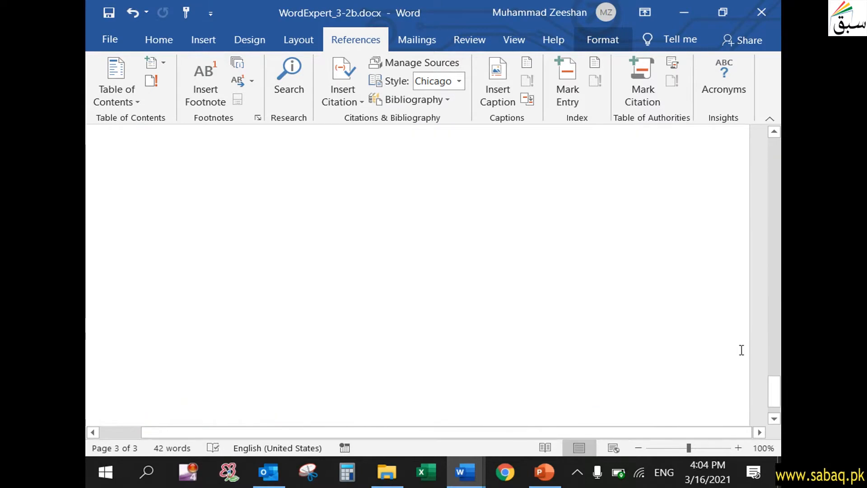
Step: Start a caption in the blank paragraph below the Page Setup picture, choosing the Image label
{"action": "left_click_drag", "start_coordinate": [777, 383], "coordinate": [773, 280]}
{"action": "left_click", "coordinate": [416, 271]}
{"action": "left_click", "coordinate": [222, 355]}
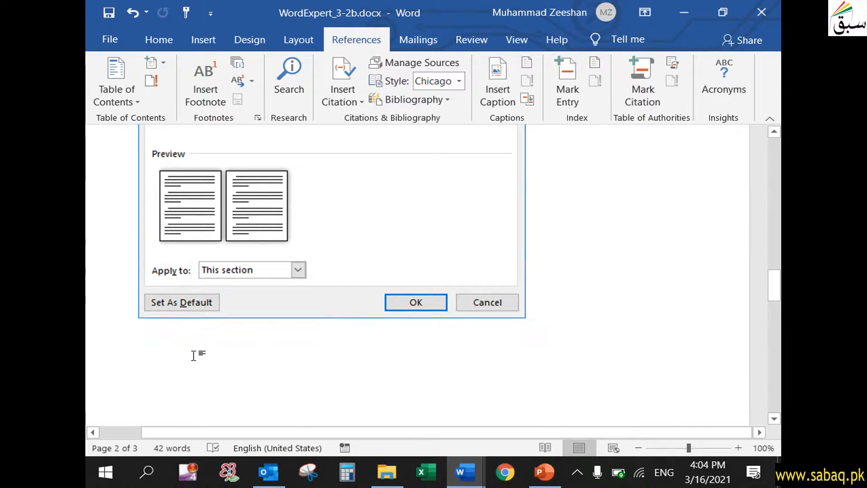
{"action": "left_click", "coordinate": [506, 75]}
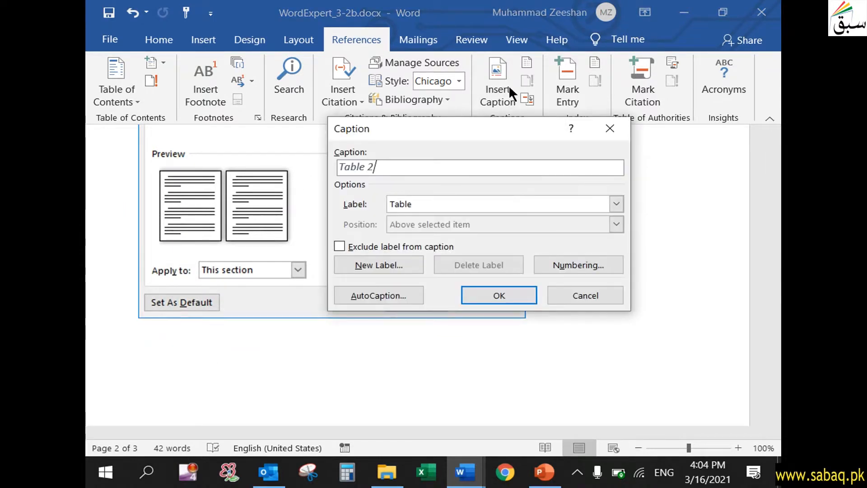
{"action": "left_click", "coordinate": [616, 204]}
{"action": "left_click", "coordinate": [551, 240]}
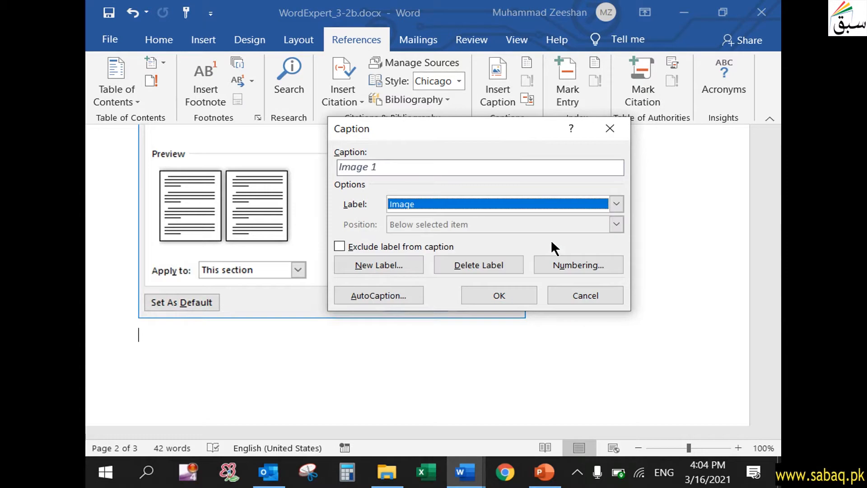
Step: Recheck Task 3 in PowerPoint, then insert a caption with a new custom label named Word Screenshot below the Page Setup picture in Word
{"action": "left_click", "coordinate": [542, 468]}
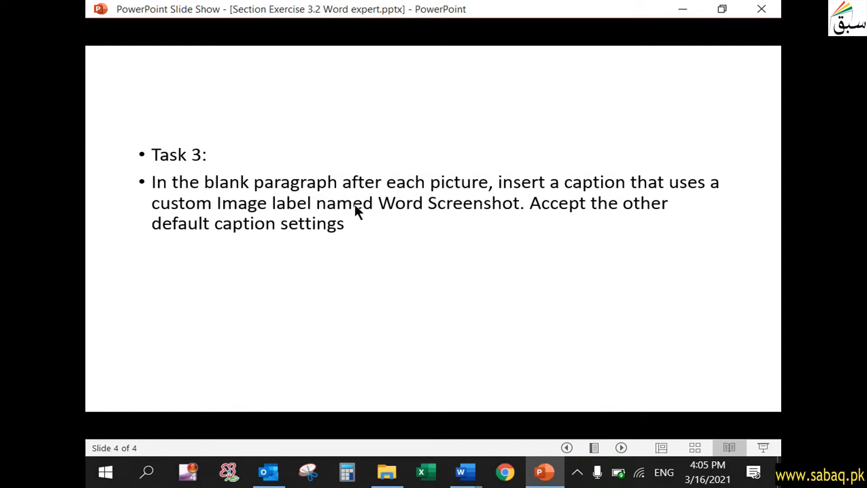
{"action": "left_click", "coordinate": [546, 473]}
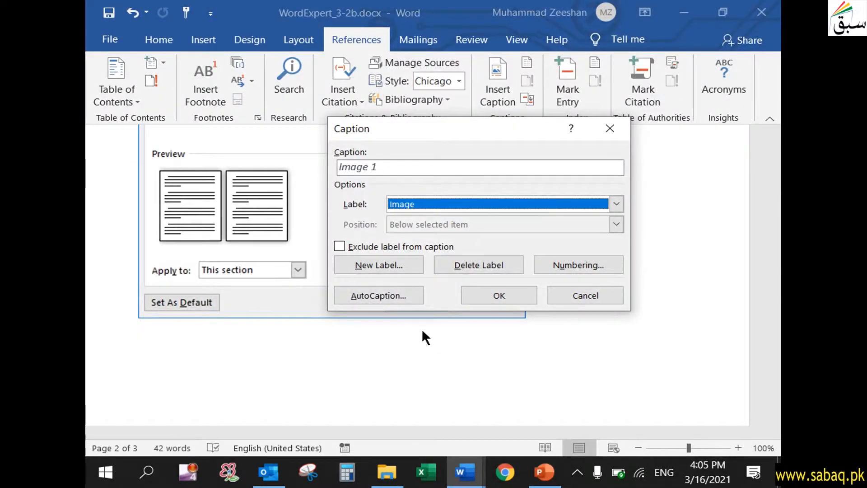
{"action": "left_click", "coordinate": [401, 270]}
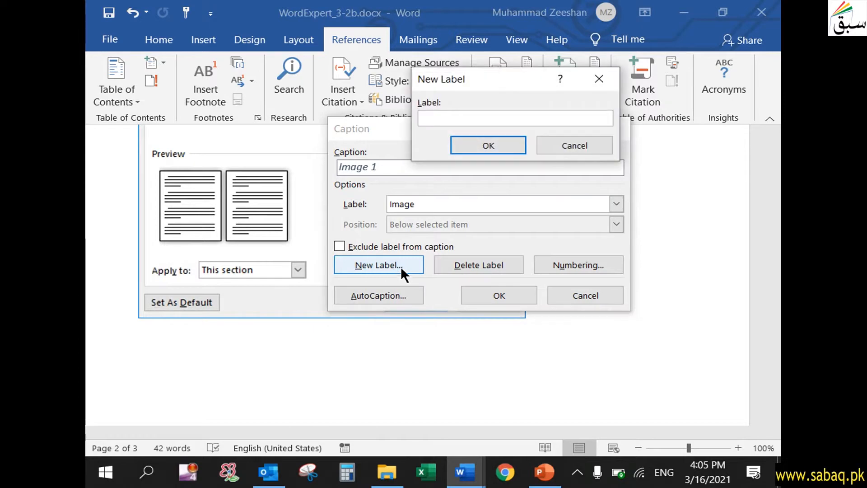
{"action": "left_click", "coordinate": [556, 476]}
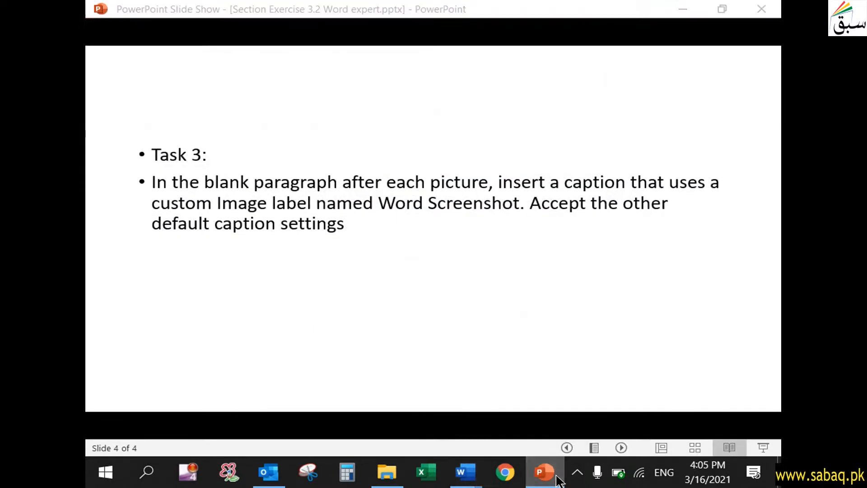
{"action": "left_click", "coordinate": [558, 480]}
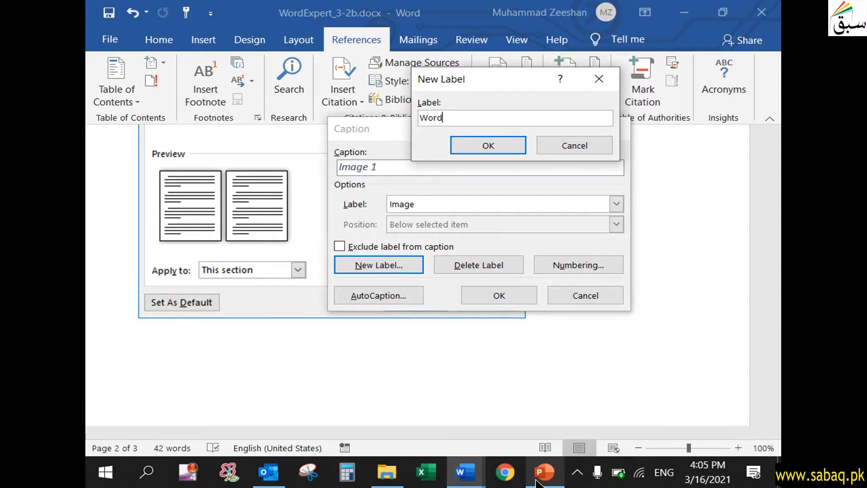
{"action": "type", "text": "Word Screen"}
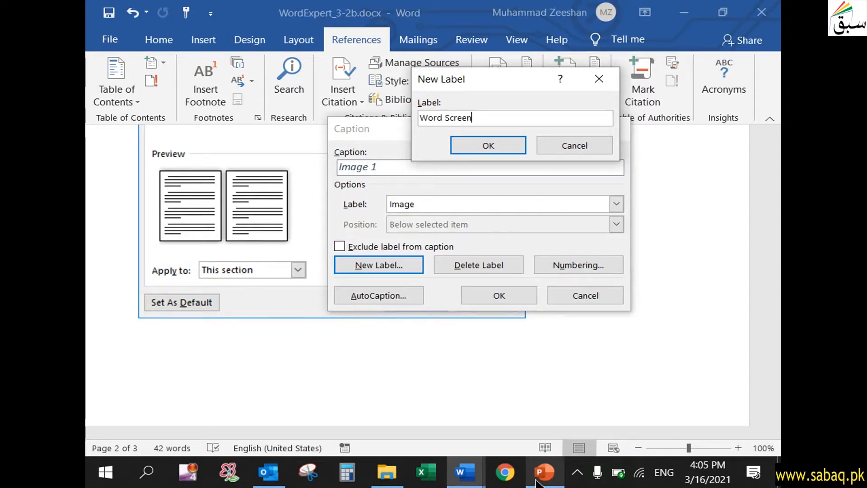
{"action": "type", "text": "shot"}
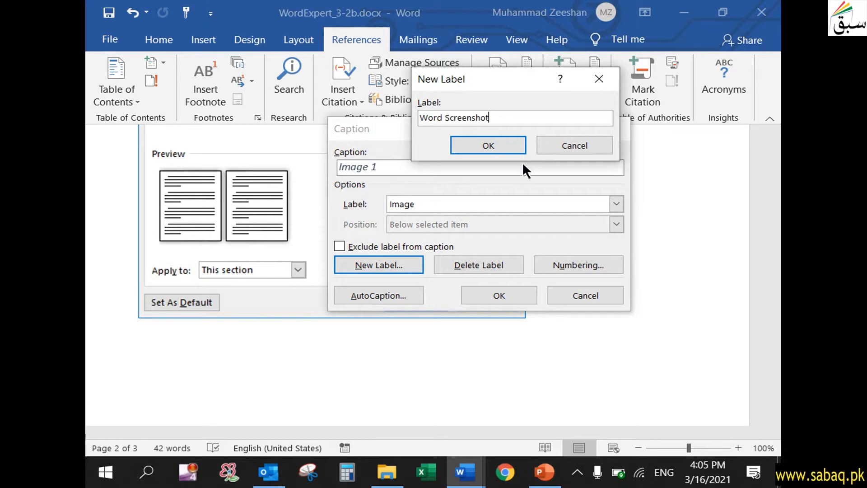
{"action": "left_click", "coordinate": [504, 144]}
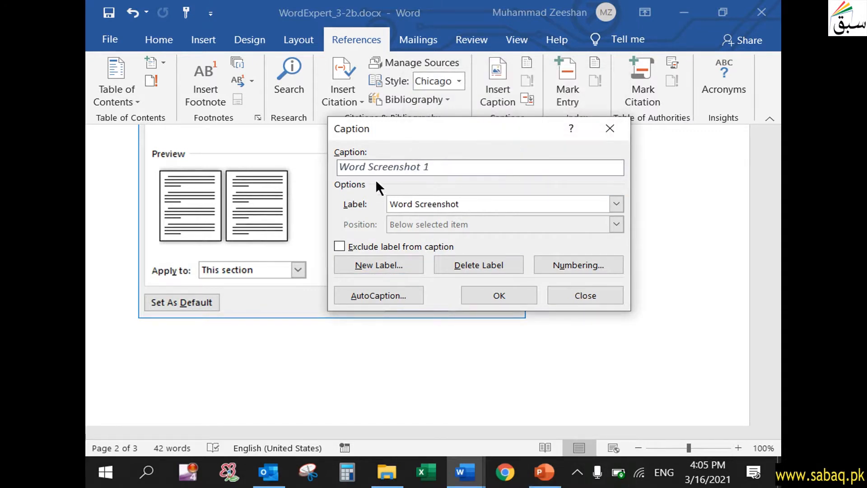
{"action": "left_click", "coordinate": [545, 472]}
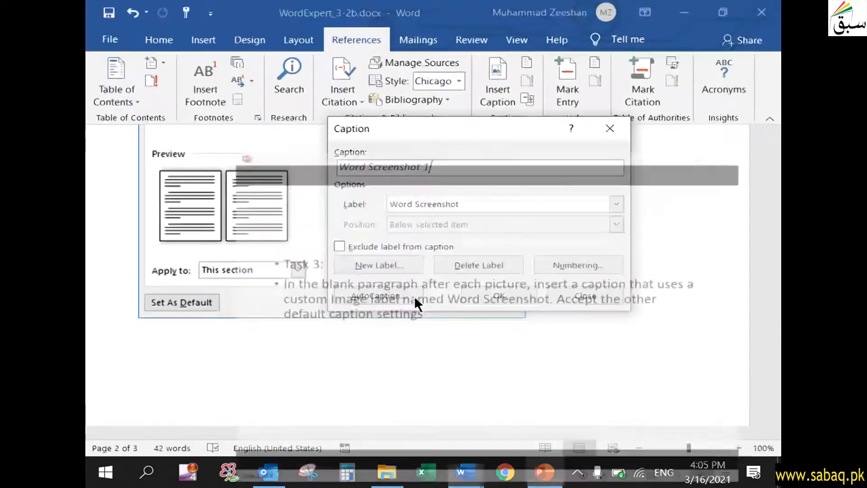
{"action": "left_click", "coordinate": [470, 297]}
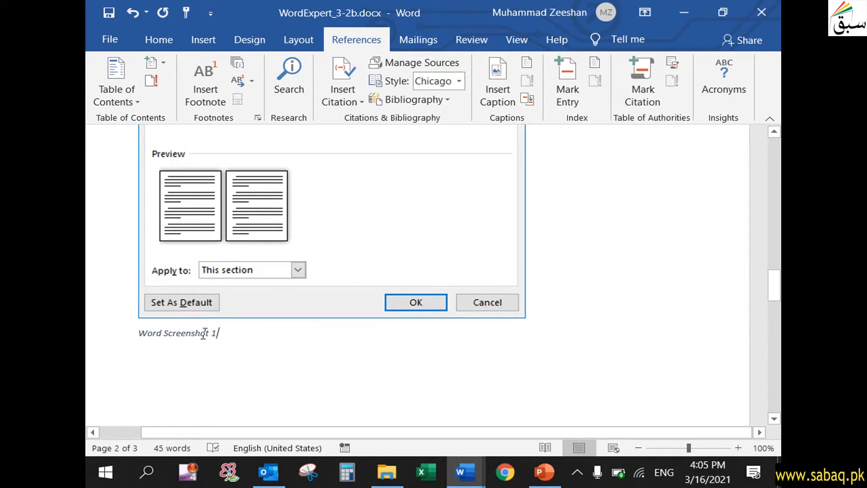
Step: Switch to PowerPoint, reveal and read Task 4 on the slide, and return to the document in Word
{"action": "left_click", "coordinate": [544, 474]}
{"action": "left_click", "coordinate": [544, 373]}
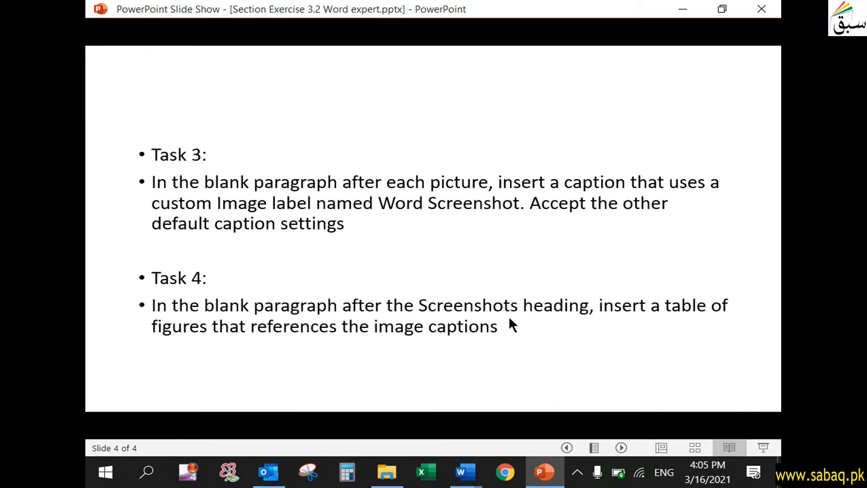
{"action": "left_click", "coordinate": [538, 456]}
Step: Insert a caption with the Word Screenshot label in the blank paragraph below the Word Options picture, keeping the default caption settings
{"action": "left_click", "coordinate": [408, 265]}
{"action": "scroll", "coordinate": [408, 266], "scroll_direction": "down", "scroll_amount": 10}
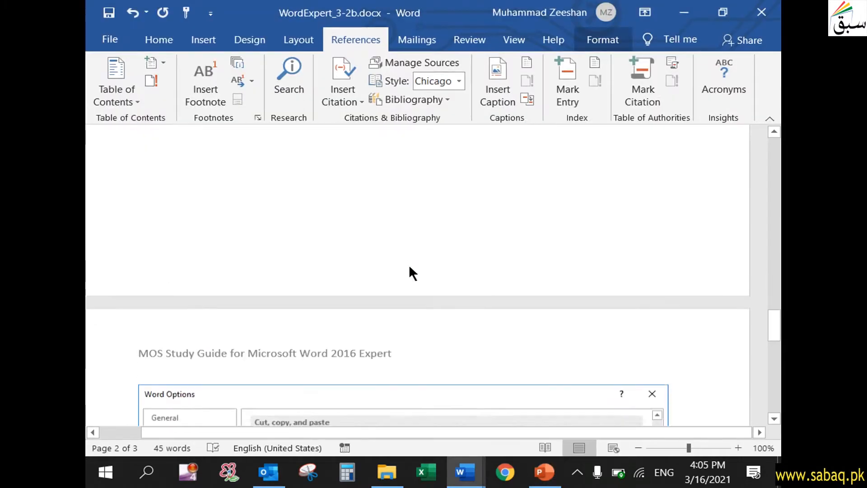
{"action": "left_click", "coordinate": [415, 234]}
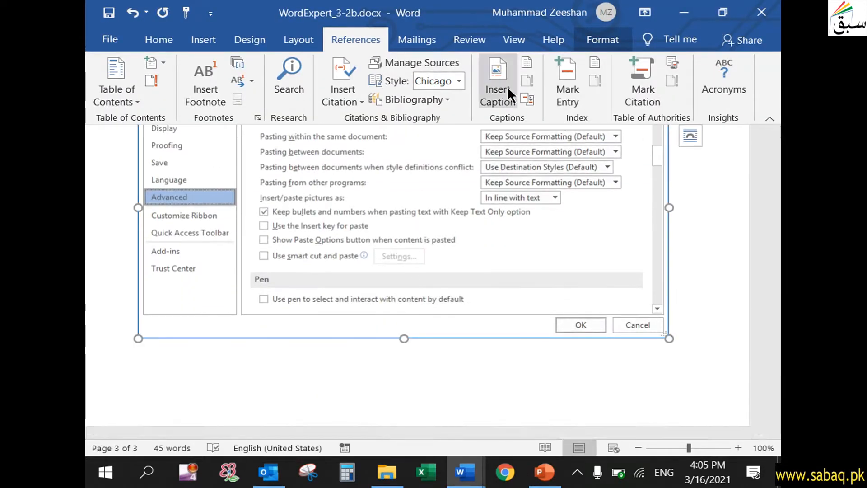
{"action": "left_click", "coordinate": [267, 367]}
{"action": "left_click", "coordinate": [497, 79]}
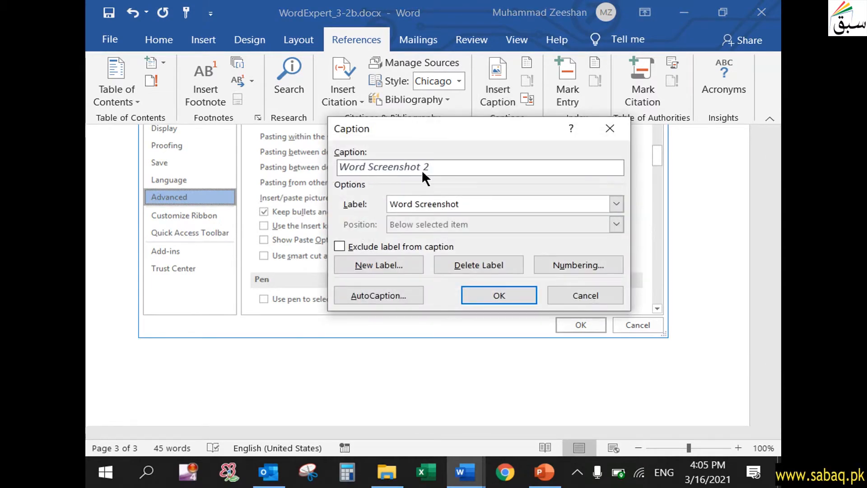
{"action": "left_click", "coordinate": [500, 295]}
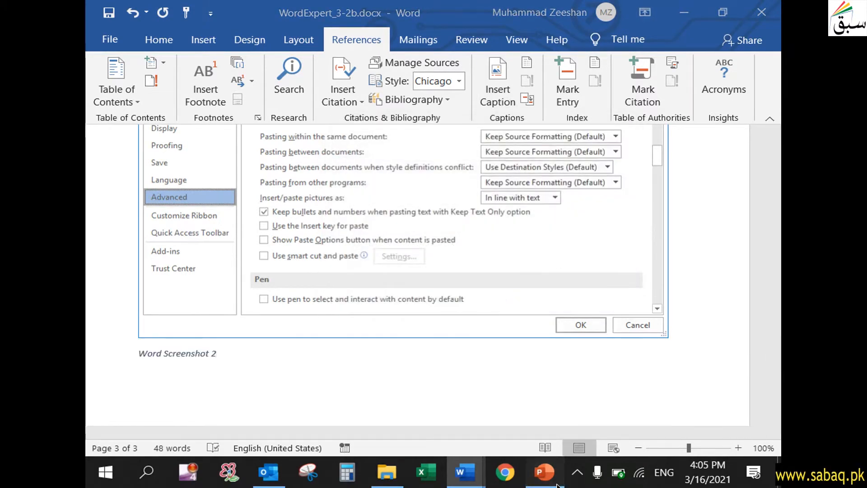
Step: Reread the Task 4 instructions in PowerPoint for the table of figures under the Screenshots heading
{"action": "left_click", "coordinate": [544, 472]}
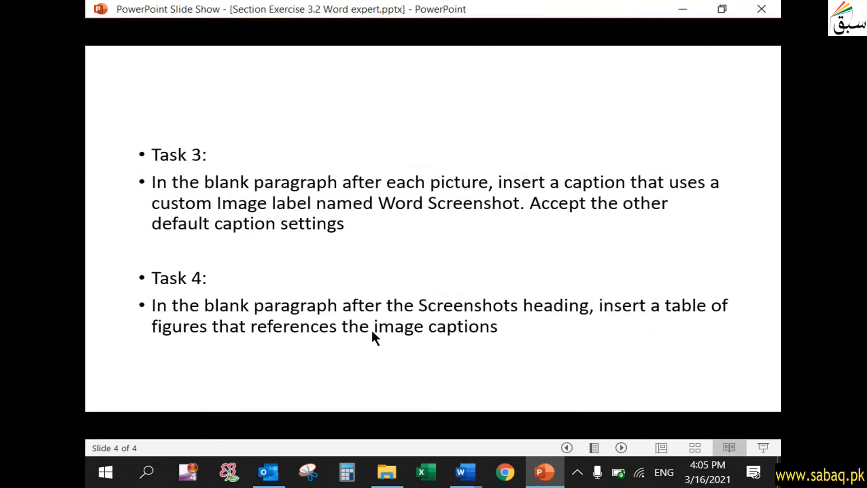